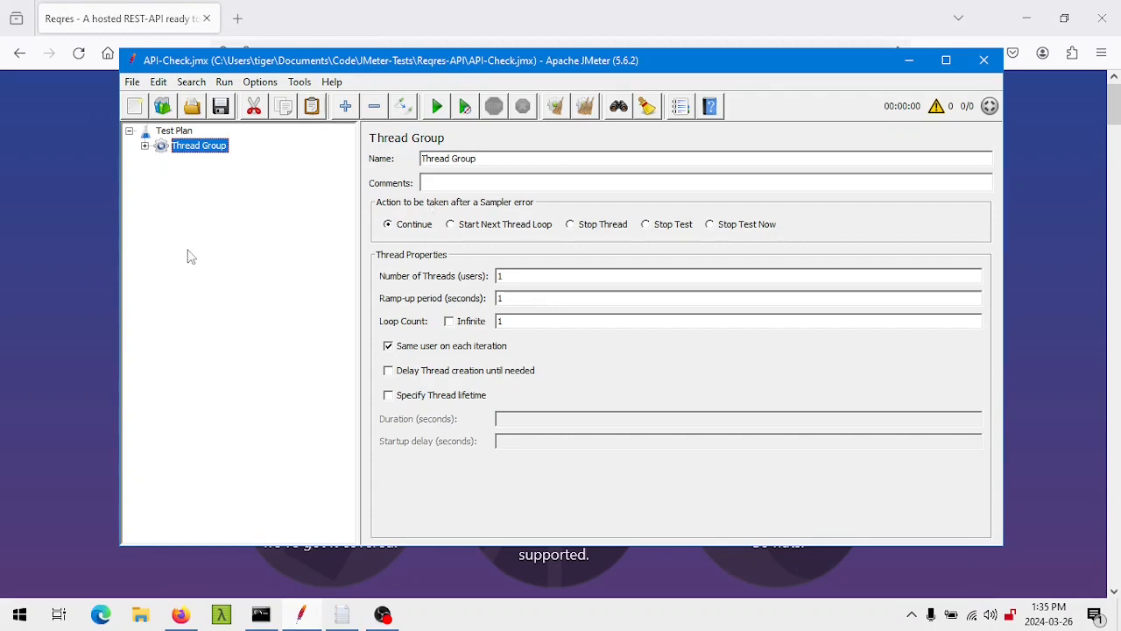
Step: Switch to the Reqres site in the browser and view the sample request and response for POST CREATE
{"action": "left_click", "coordinate": [50, 259]}
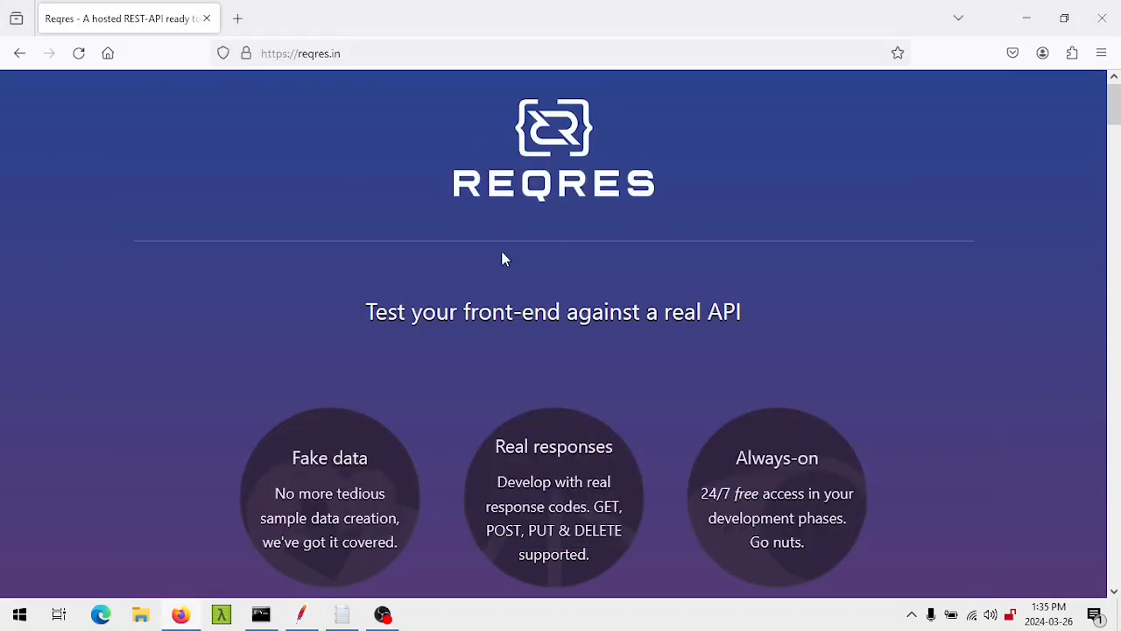
{"action": "scroll", "coordinate": [501, 251], "scroll_direction": "down", "scroll_amount": 10}
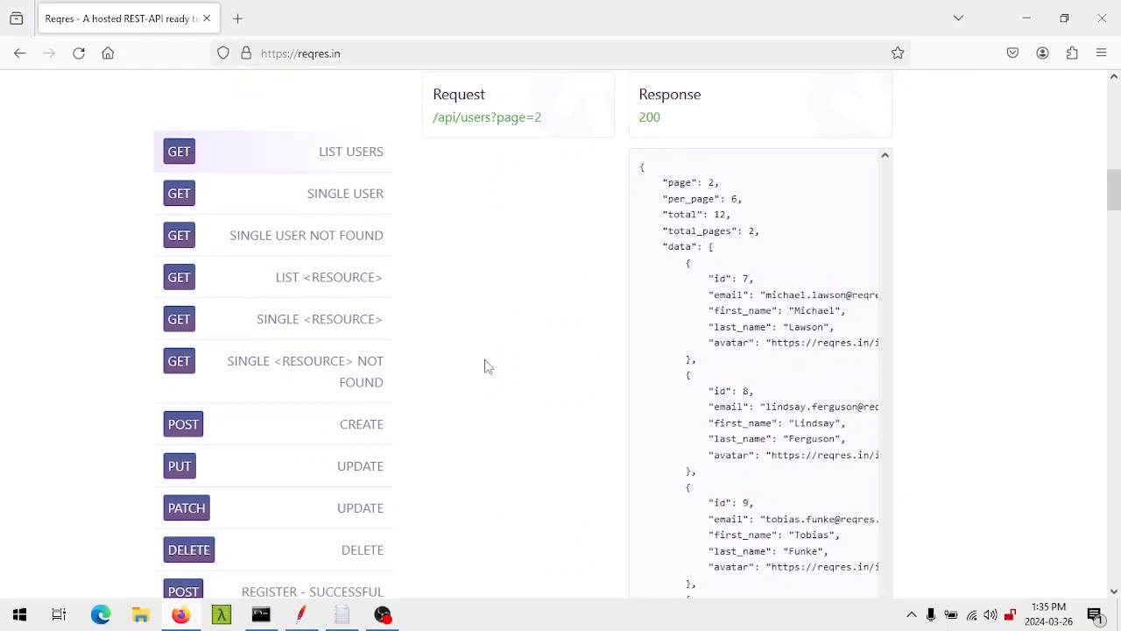
{"action": "left_click", "coordinate": [366, 426]}
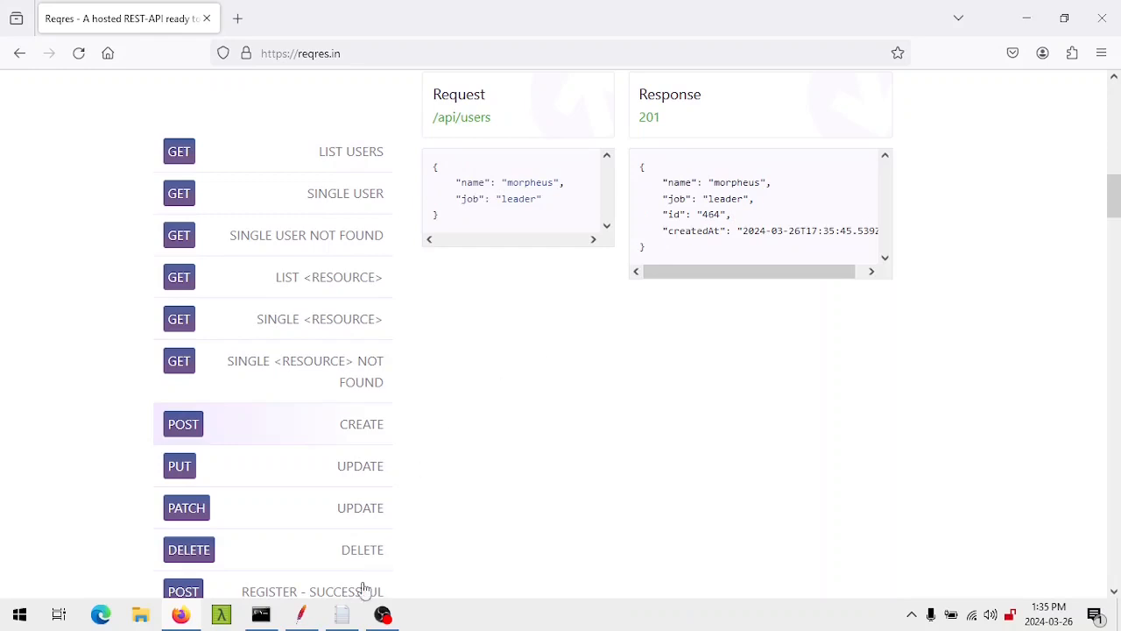
Step: Switch to JMeter, expand the Thread Group and run the API-Check test plan
{"action": "left_click", "coordinate": [304, 616]}
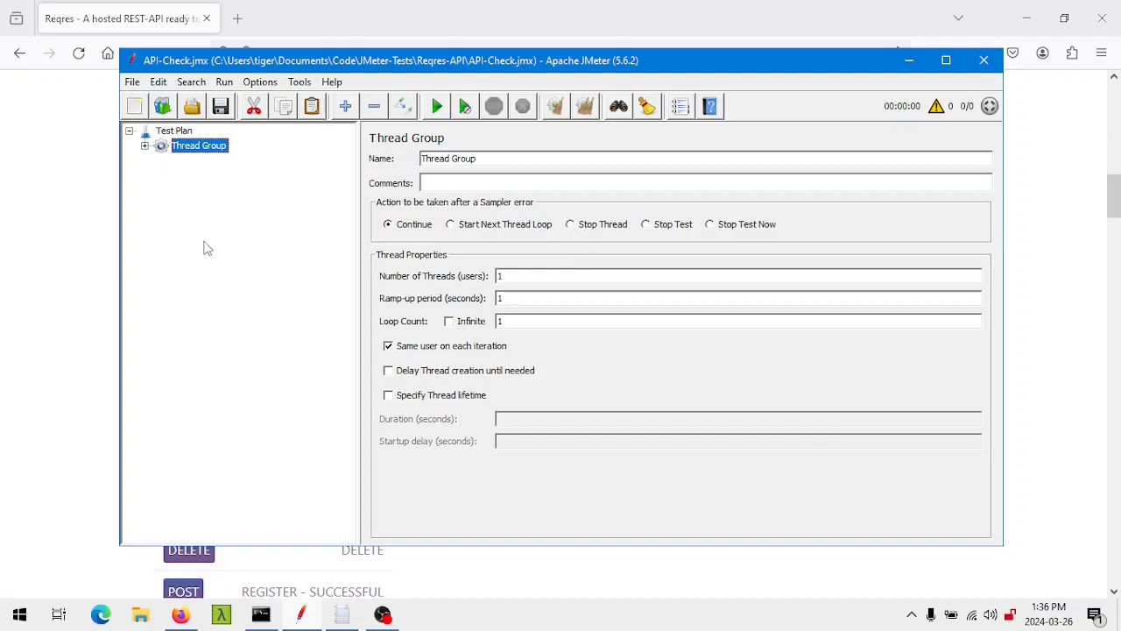
{"action": "left_click", "coordinate": [144, 146]}
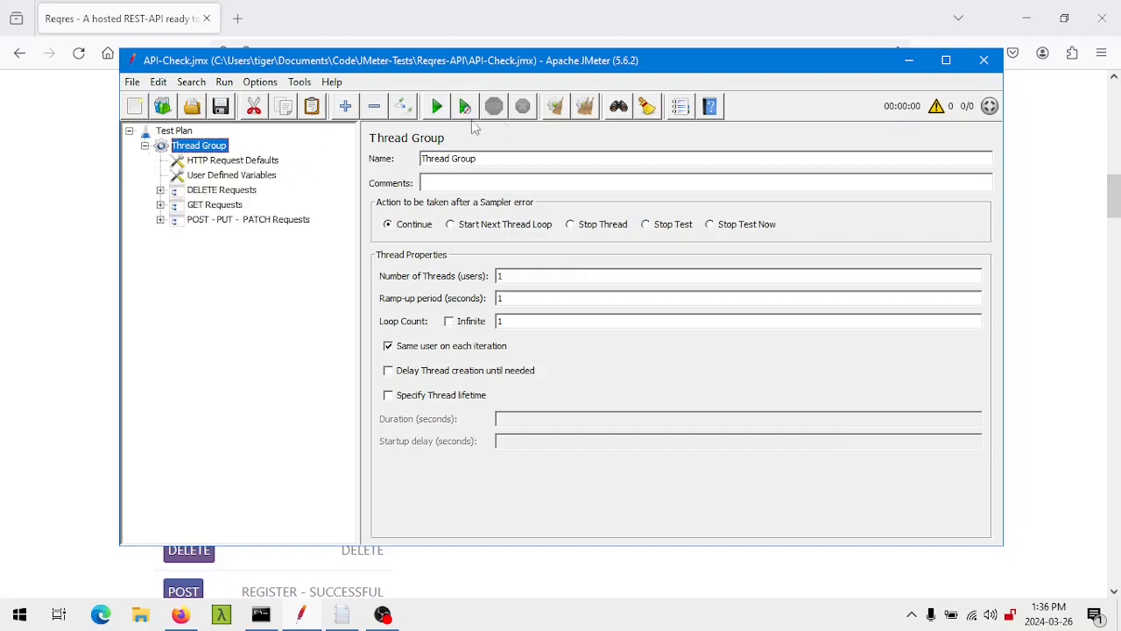
{"action": "left_click", "coordinate": [437, 106]}
Step: Switch to the Reqres page and examine the request paths of the resource, register, list users, single user and not-found endpoints
{"action": "left_click", "coordinate": [80, 252]}
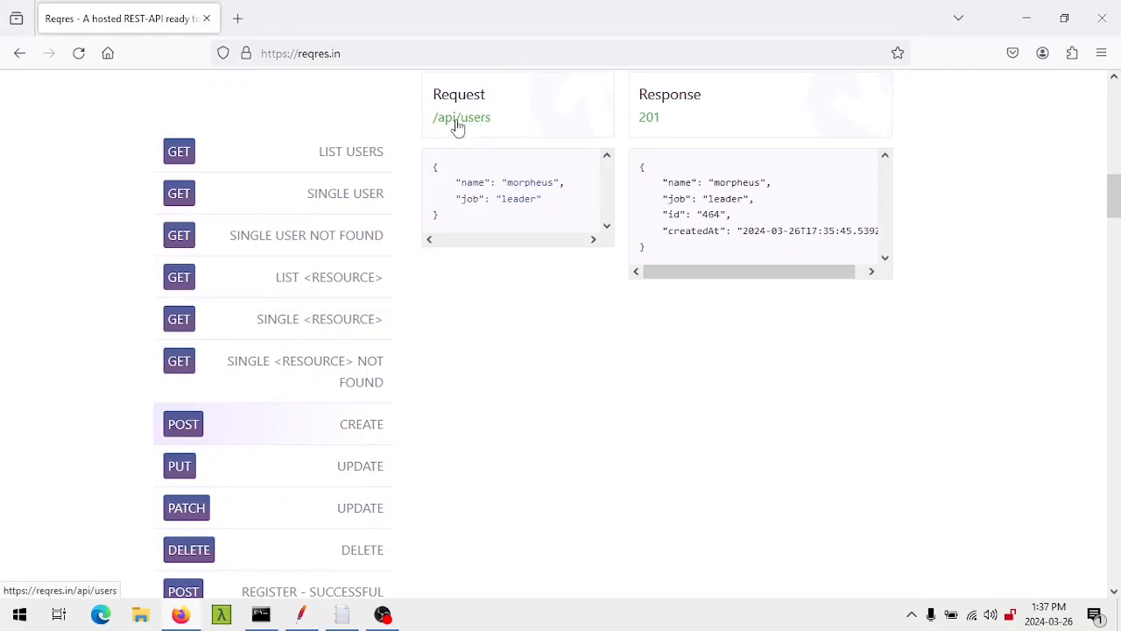
{"action": "left_click", "coordinate": [352, 279]}
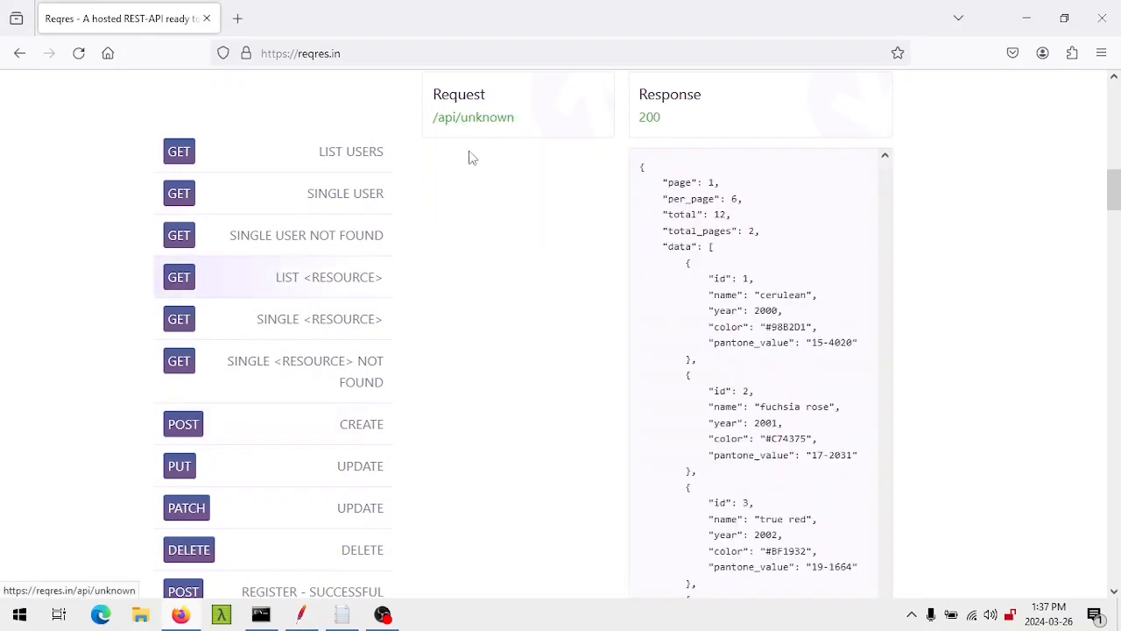
{"action": "left_click", "coordinate": [363, 587]}
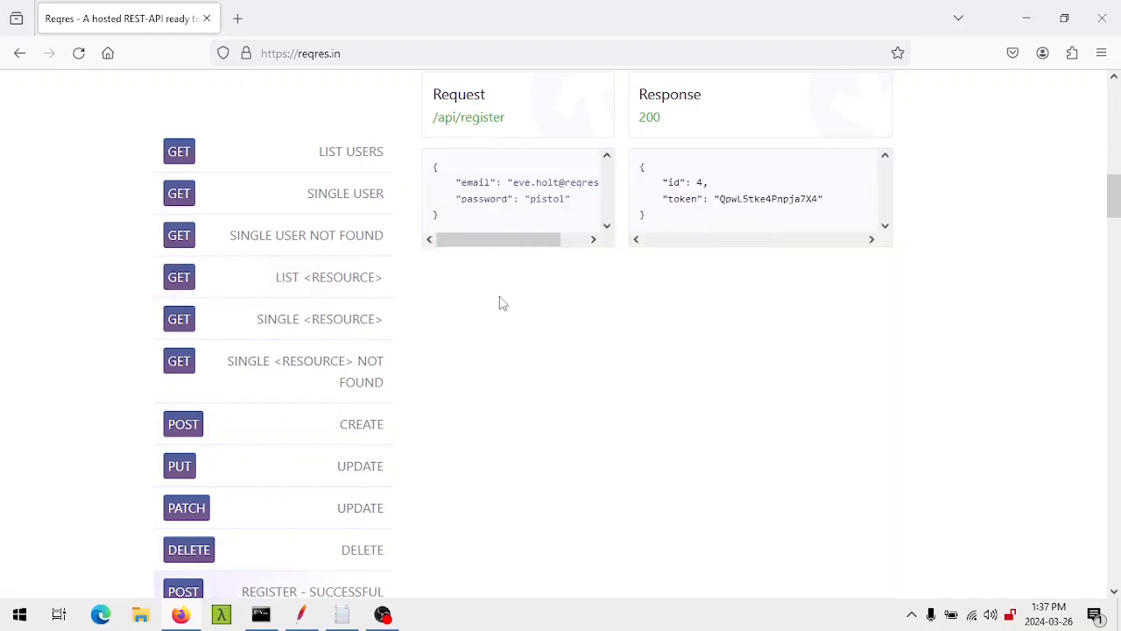
{"action": "key", "text": "alt+Tab"}
{"action": "left_click", "coordinate": [83, 216]}
{"action": "left_click", "coordinate": [368, 155]}
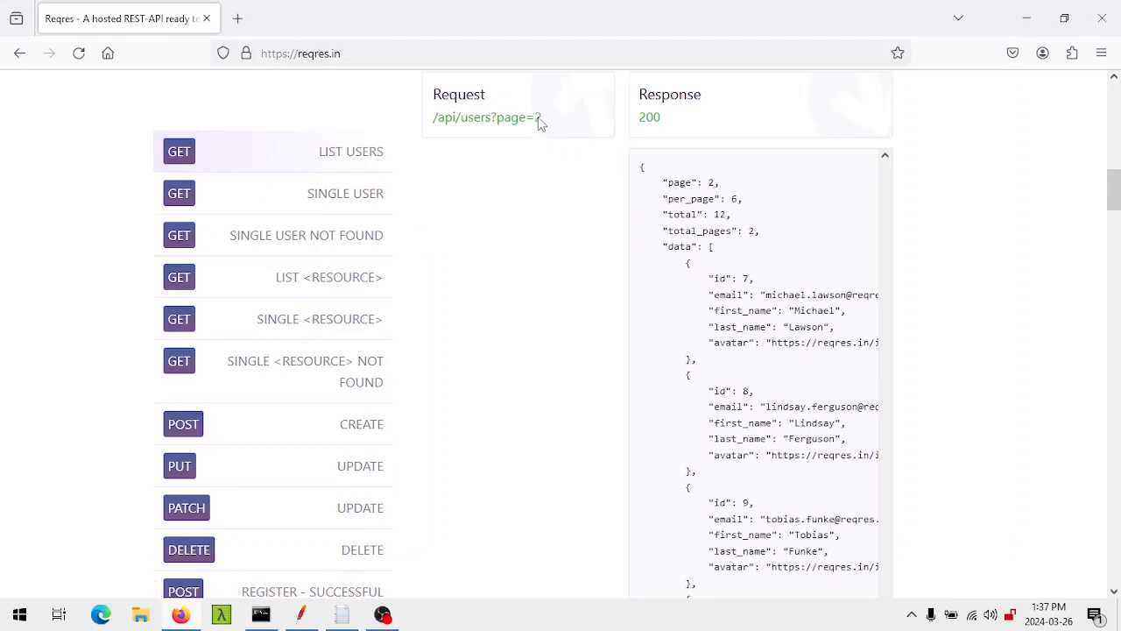
{"action": "left_click", "coordinate": [365, 197]}
{"action": "left_click", "coordinate": [362, 250]}
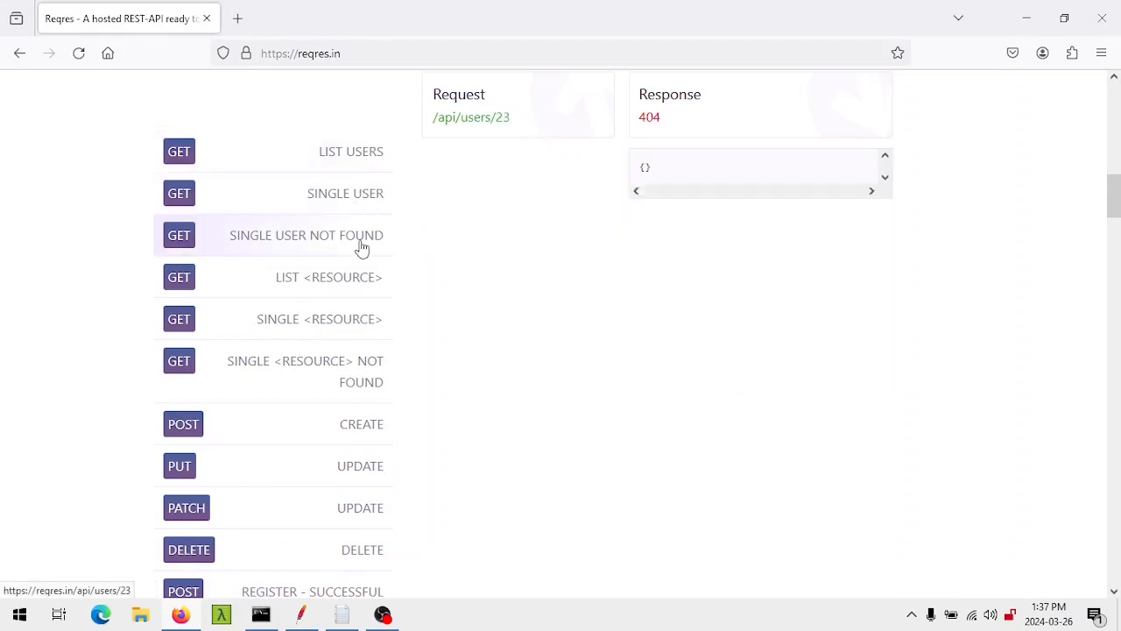
{"action": "left_click", "coordinate": [358, 375]}
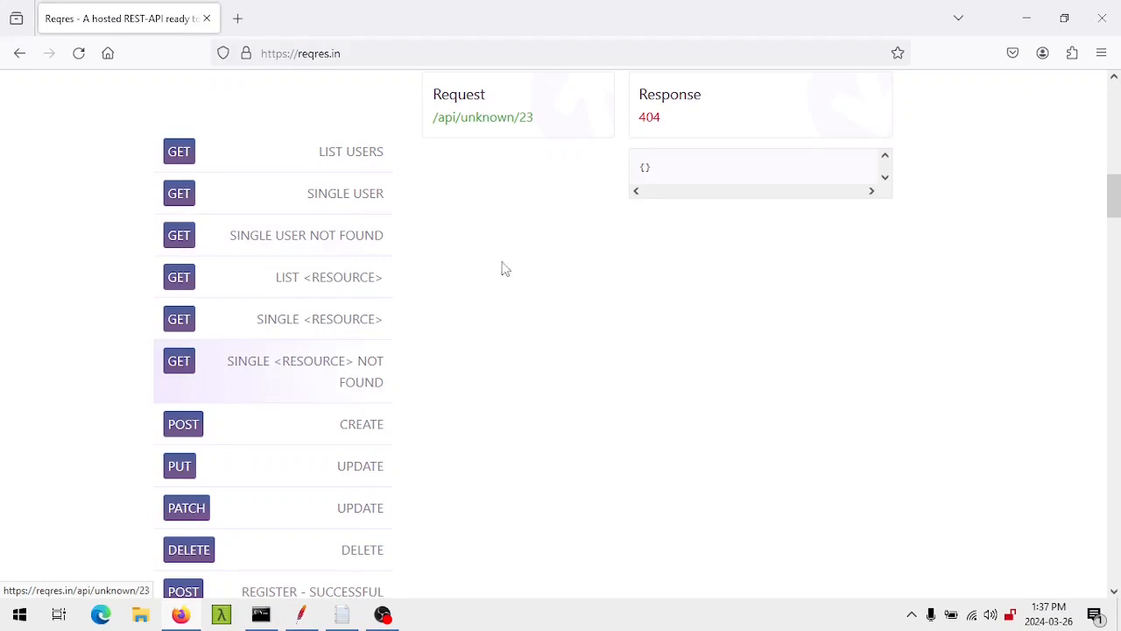
{"action": "left_click", "coordinate": [350, 282]}
Step: Return to JMeter and review the User Defined Variables and the HTTP Request Defaults of the Thread Group
{"action": "key", "text": "alt+Tab"}
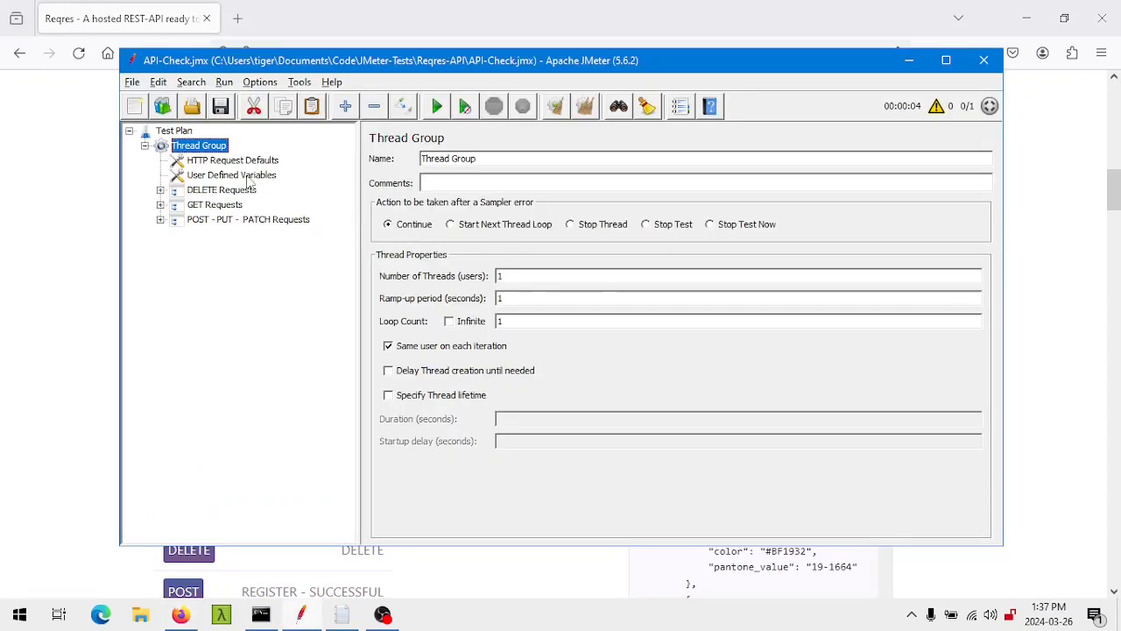
{"action": "left_click", "coordinate": [247, 178]}
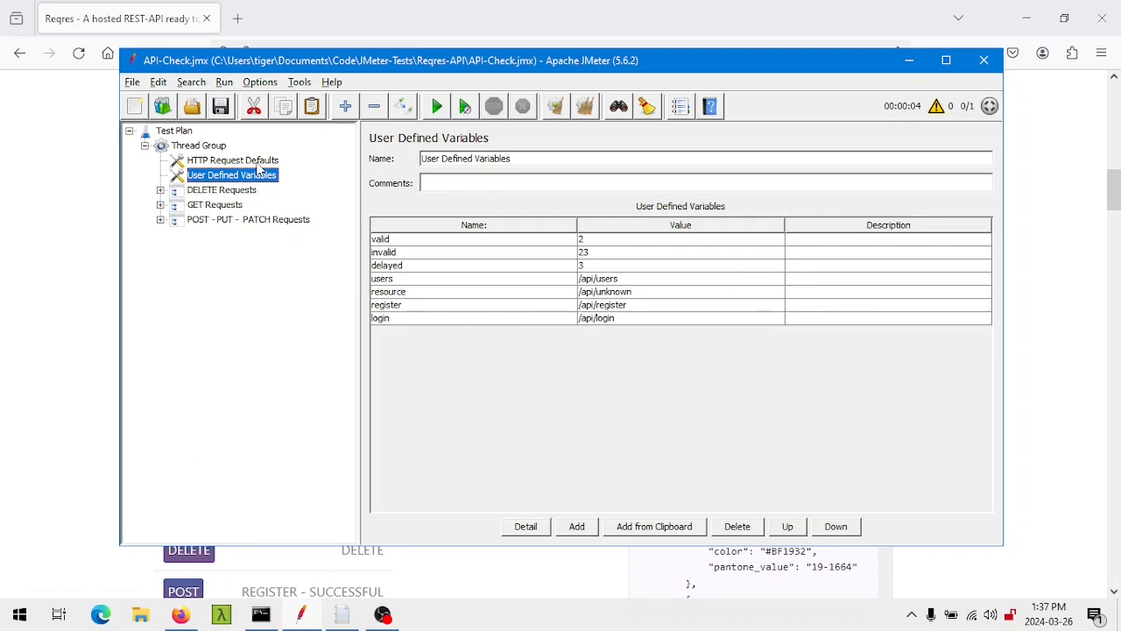
{"action": "left_click", "coordinate": [44, 185]}
{"action": "key", "text": "alt+Tab"}
{"action": "left_click", "coordinate": [277, 162]}
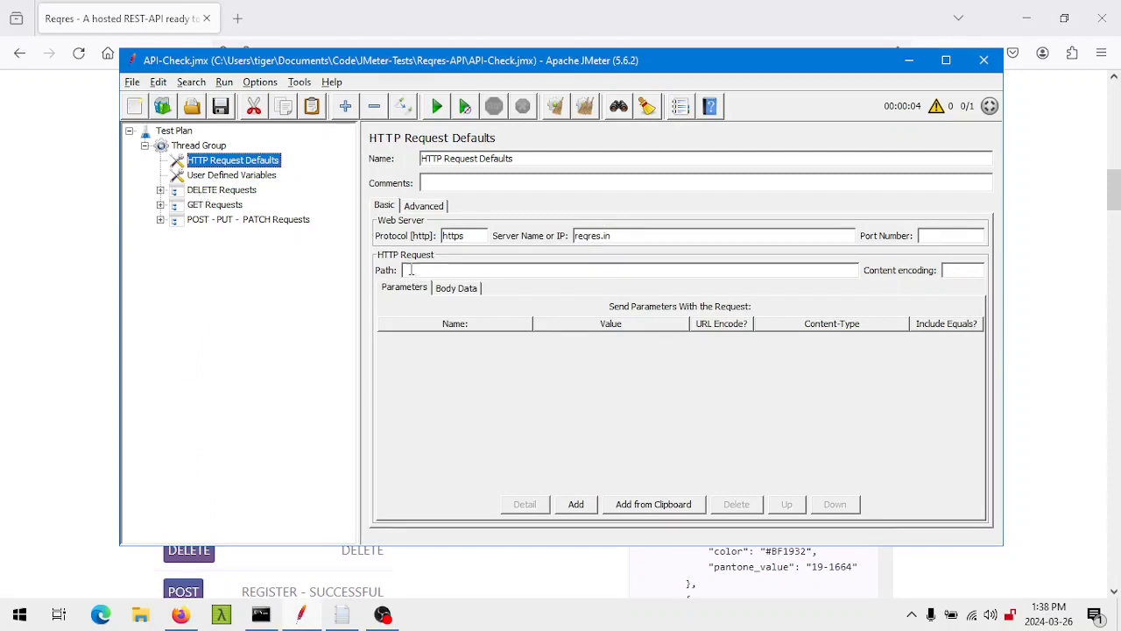
{"action": "left_click", "coordinate": [219, 177]}
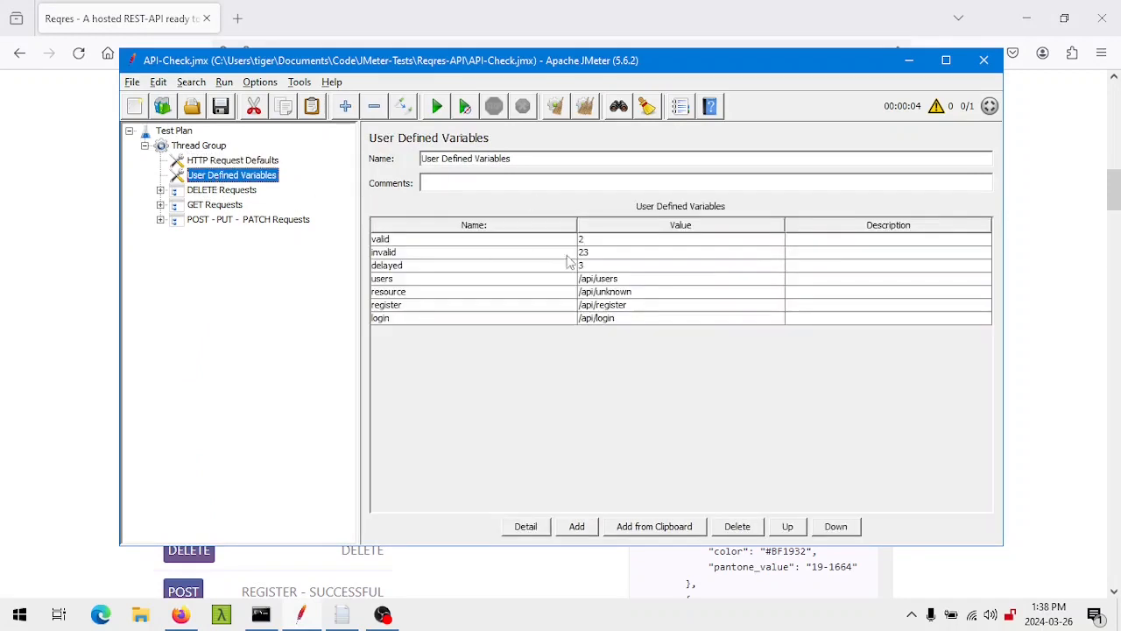
Step: Expand DELETE Requests and compare the DELETE USER path and its variables with the DELETE endpoint on the Reqres site
{"action": "left_click", "coordinate": [160, 190]}
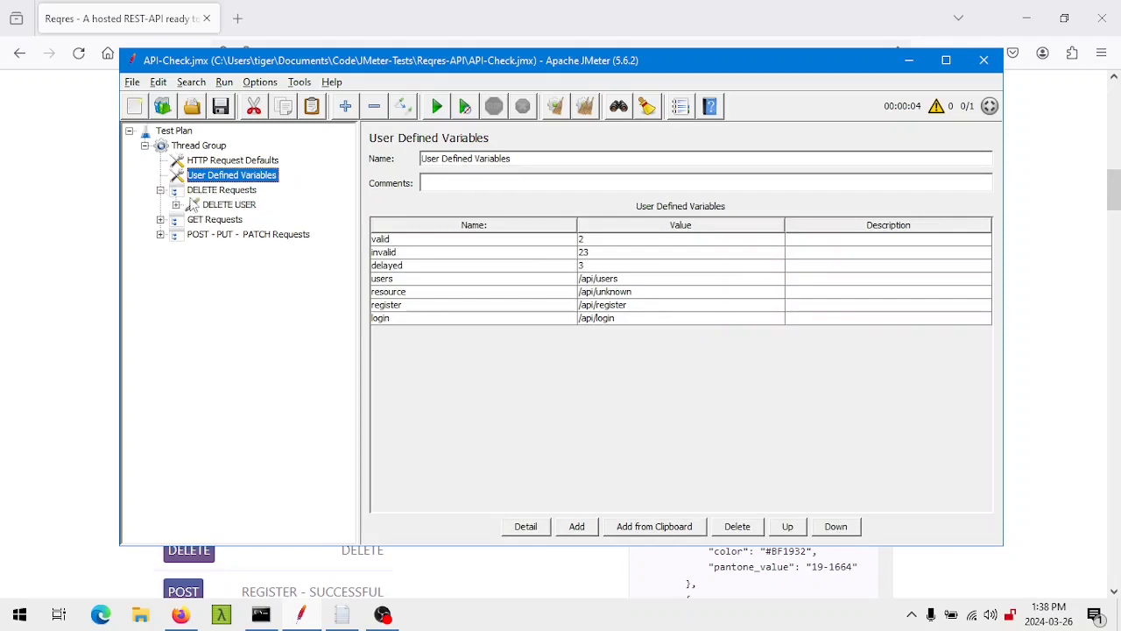
{"action": "left_click", "coordinate": [176, 205]}
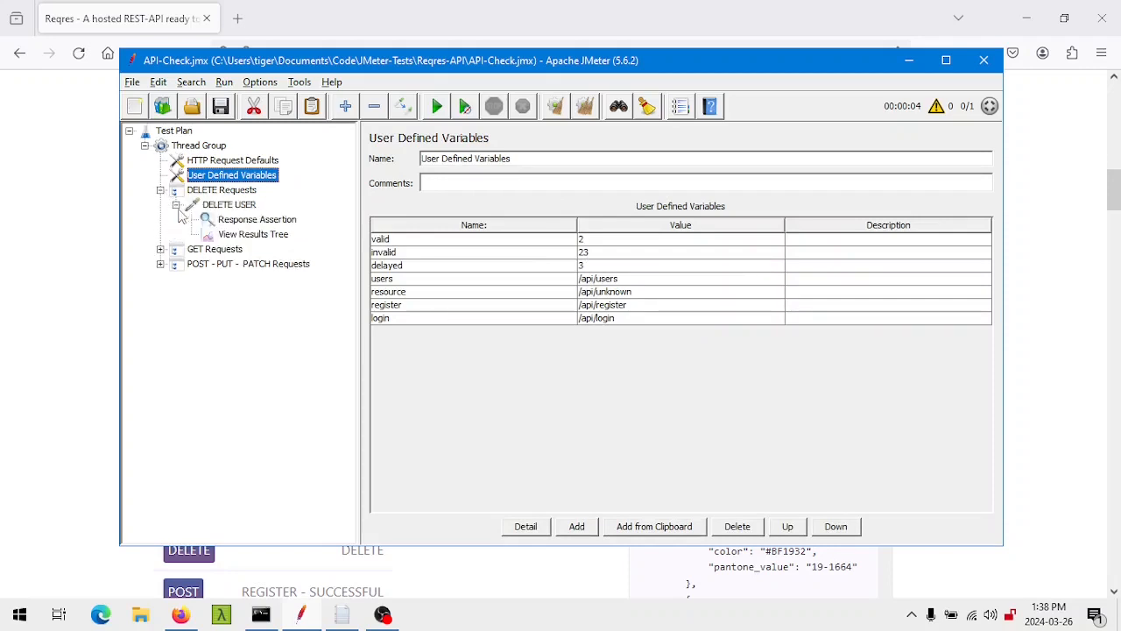
{"action": "left_click", "coordinate": [230, 207]}
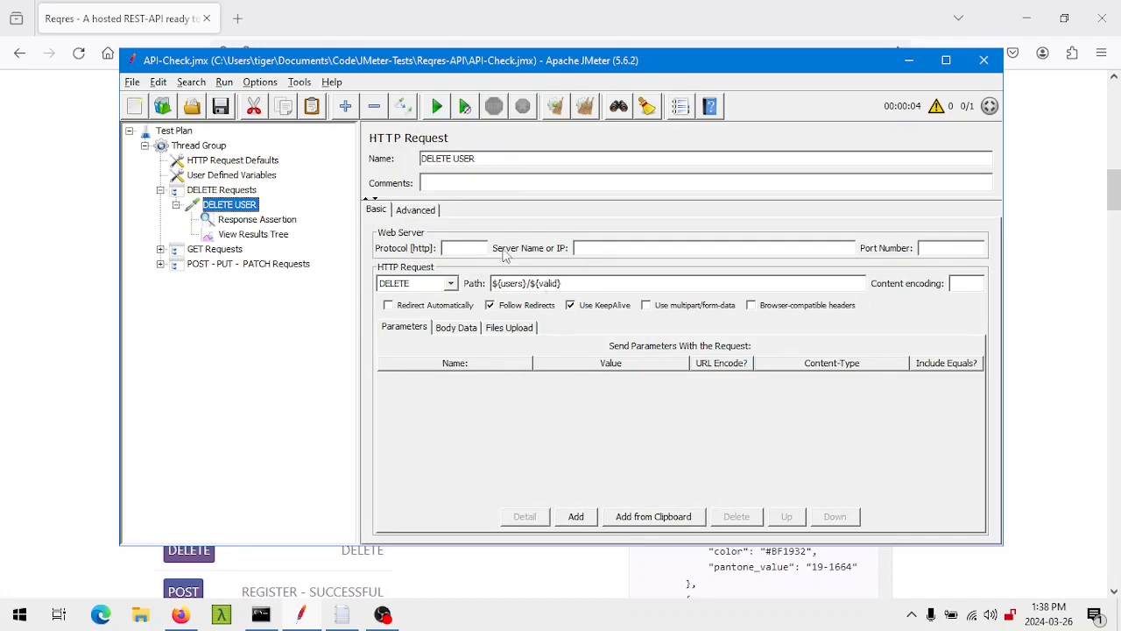
{"action": "left_click", "coordinate": [257, 177]}
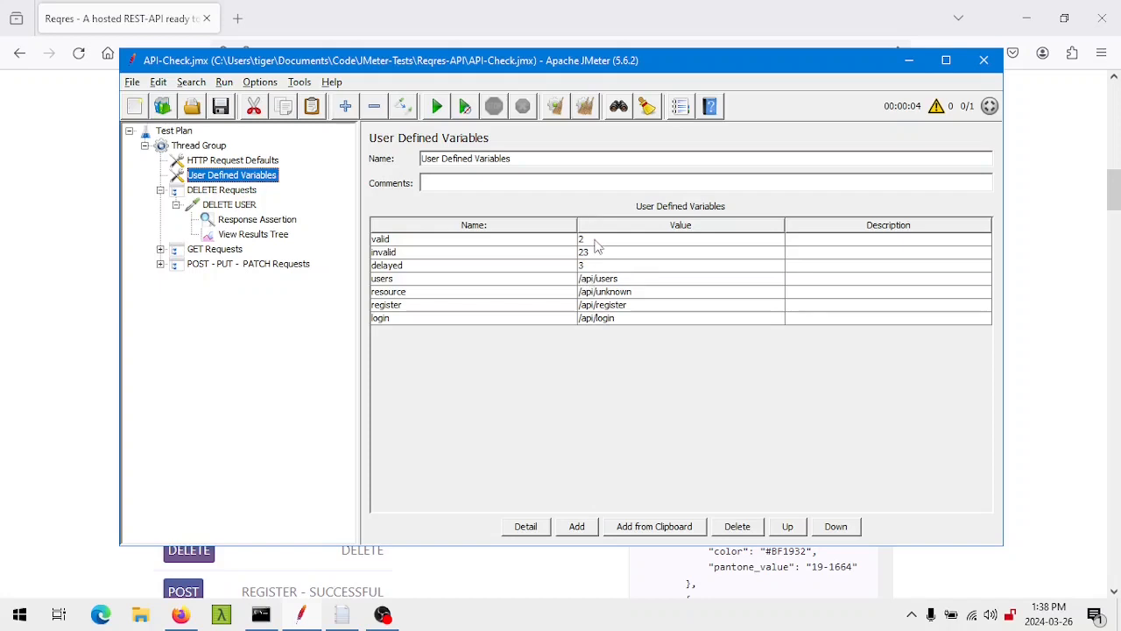
{"action": "left_click", "coordinate": [42, 283]}
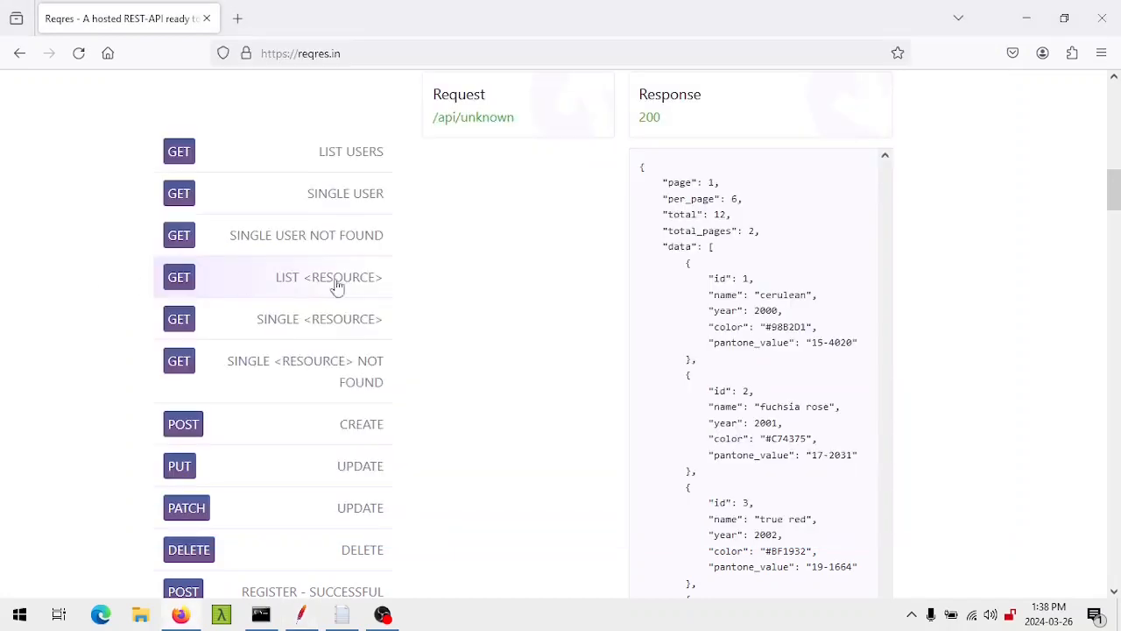
{"action": "left_click", "coordinate": [378, 554]}
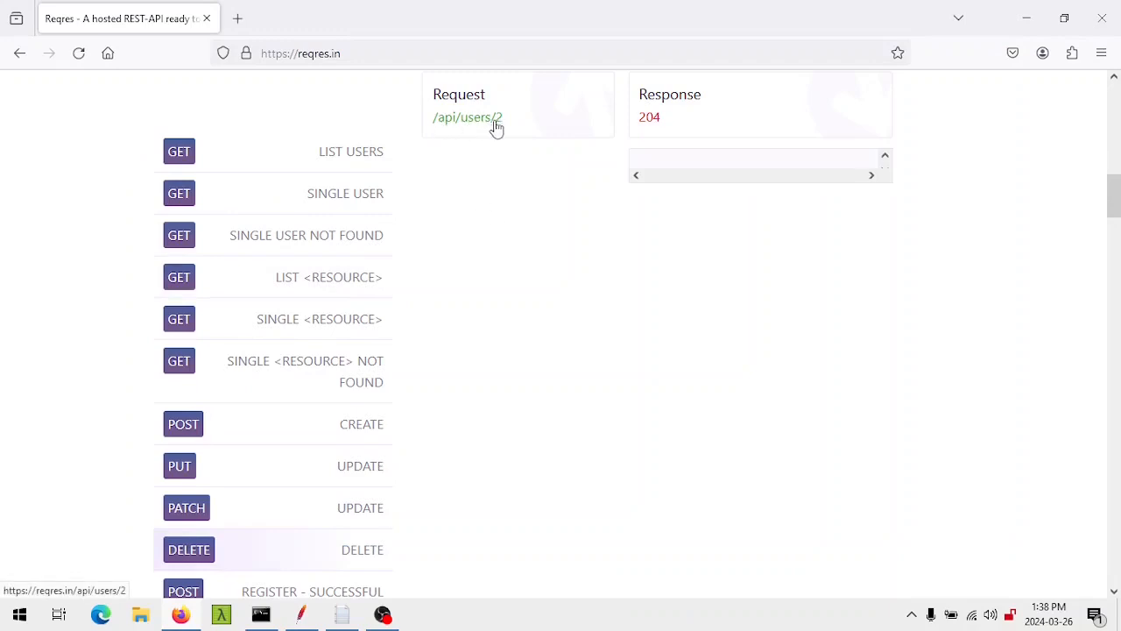
Step: Return to JMeter and review the DELETE USER request and the pattern tested by its Response Assertion
{"action": "key", "text": "alt+Tab"}
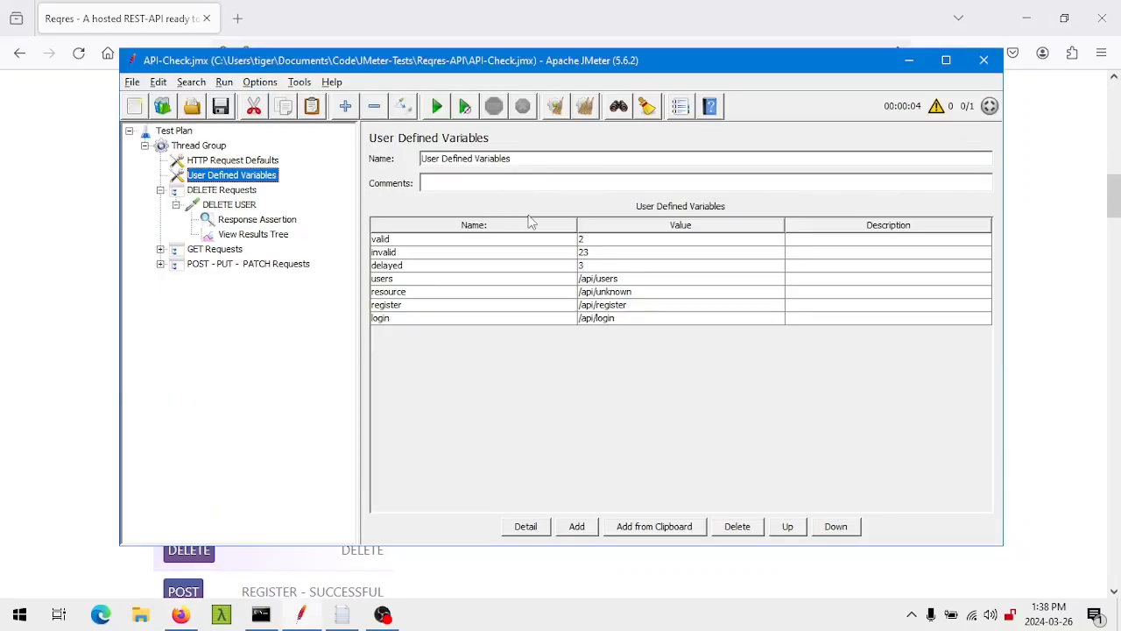
{"action": "left_click", "coordinate": [241, 207]}
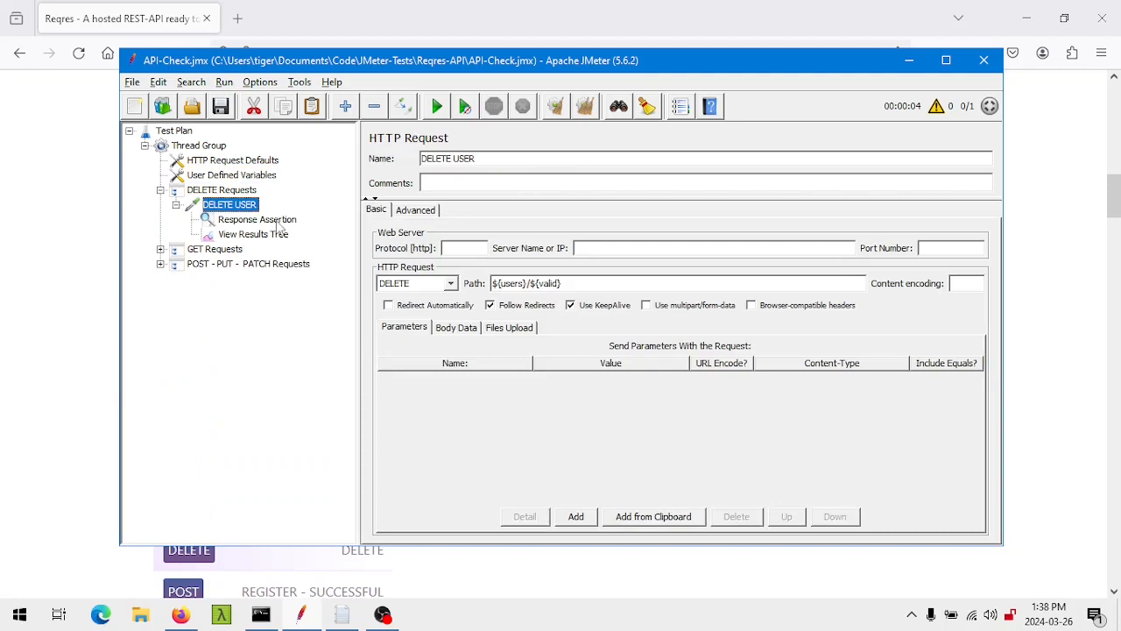
{"action": "left_click", "coordinate": [278, 221]}
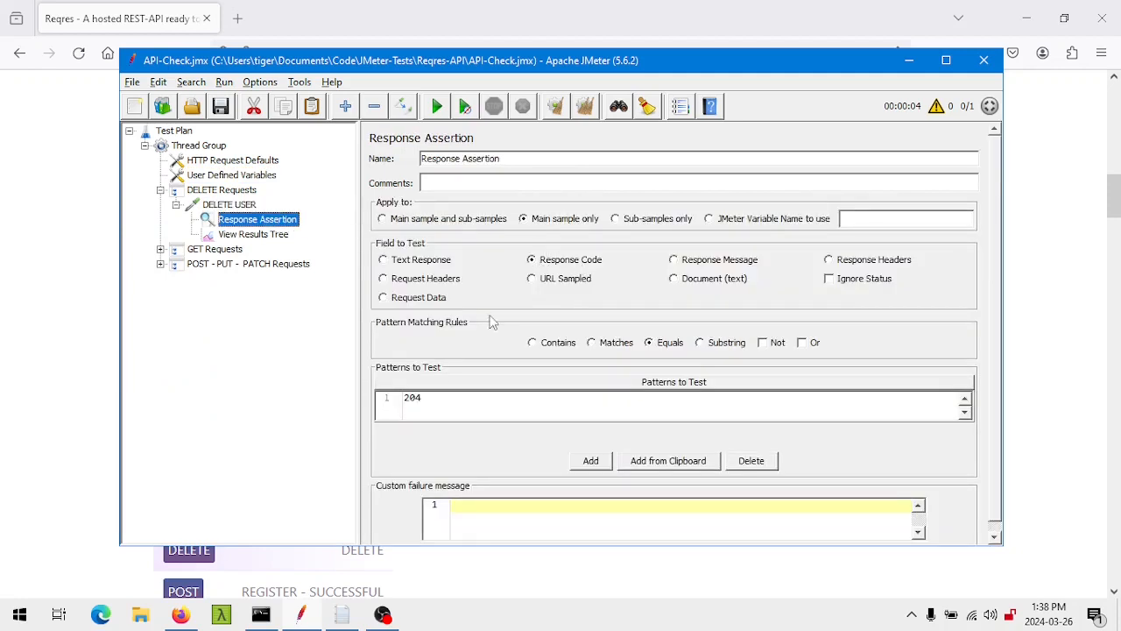
Step: Examine the DELETE USER sampler result, request and response data in its View Results Tree, comparing them with the Reqres sample
{"action": "left_click", "coordinate": [277, 235]}
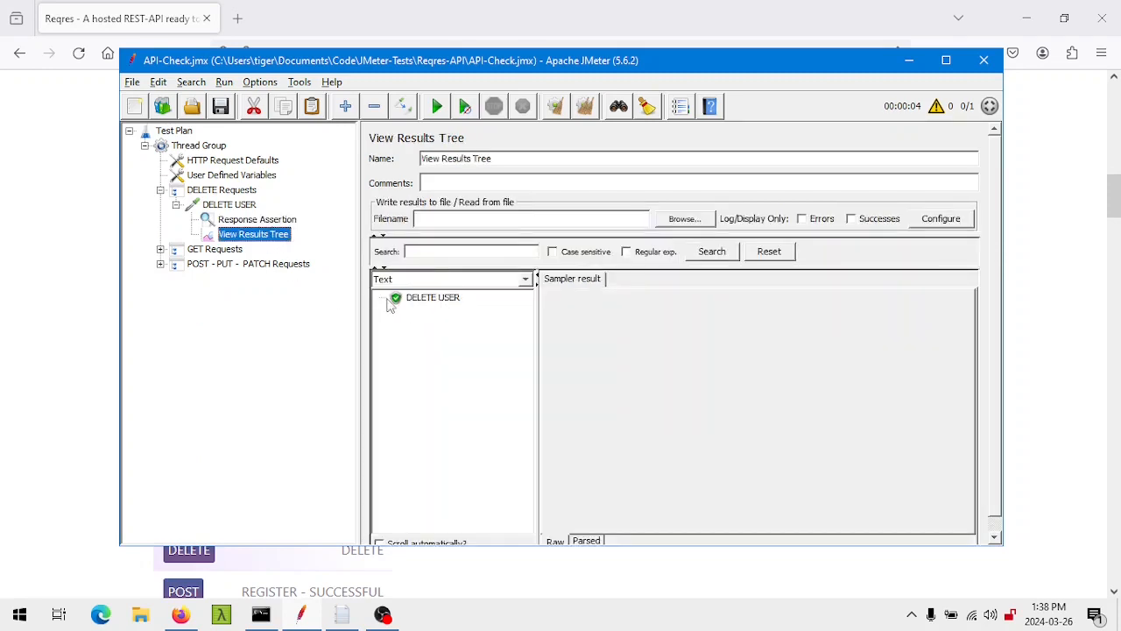
{"action": "left_click", "coordinate": [434, 299]}
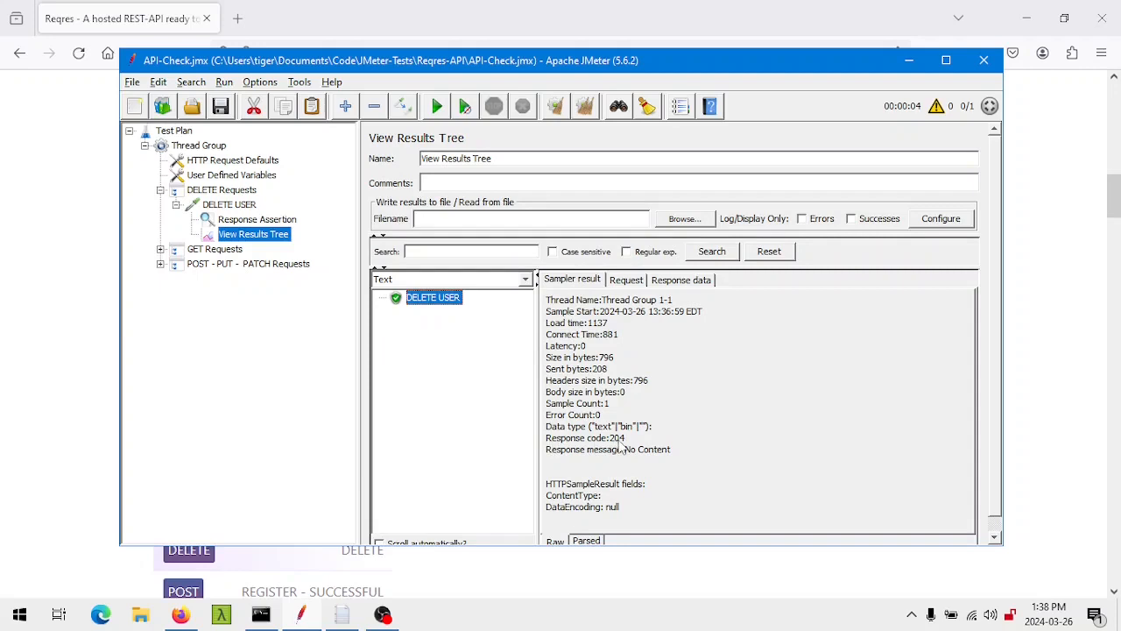
{"action": "left_click", "coordinate": [627, 282]}
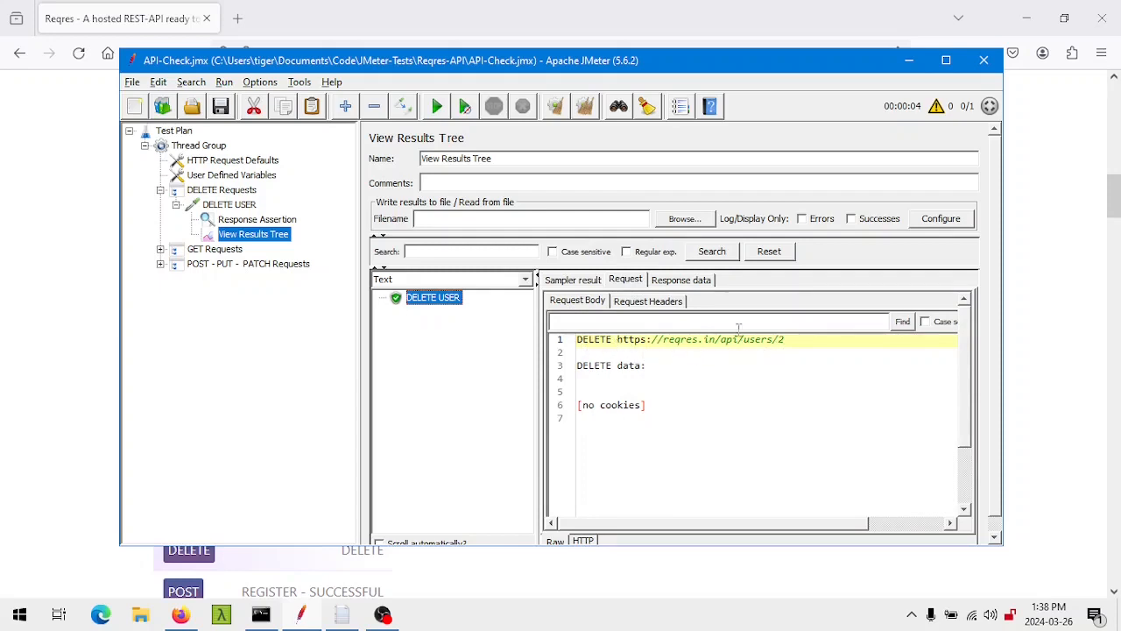
{"action": "left_click", "coordinate": [701, 281]}
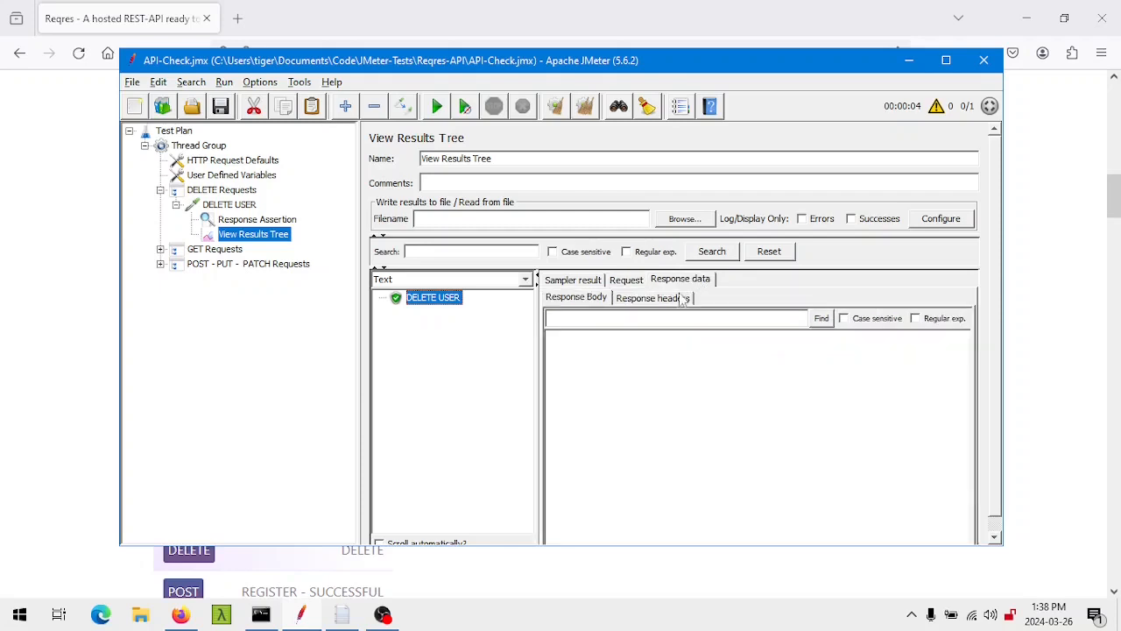
{"action": "key", "text": "alt+Tab"}
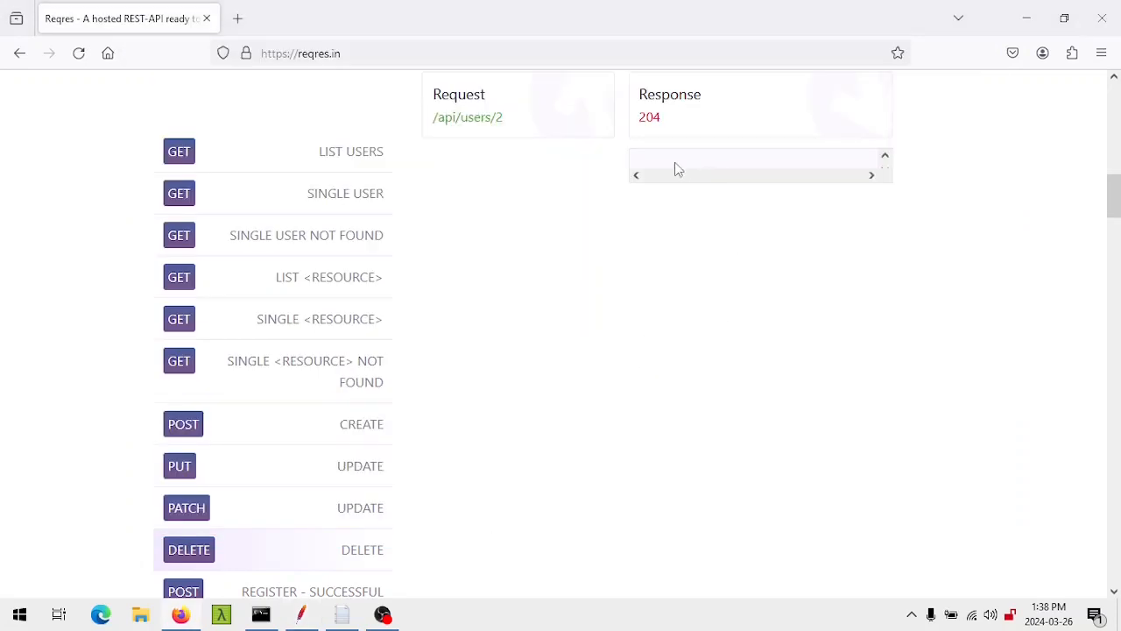
{"action": "key", "text": "alt+Tab"}
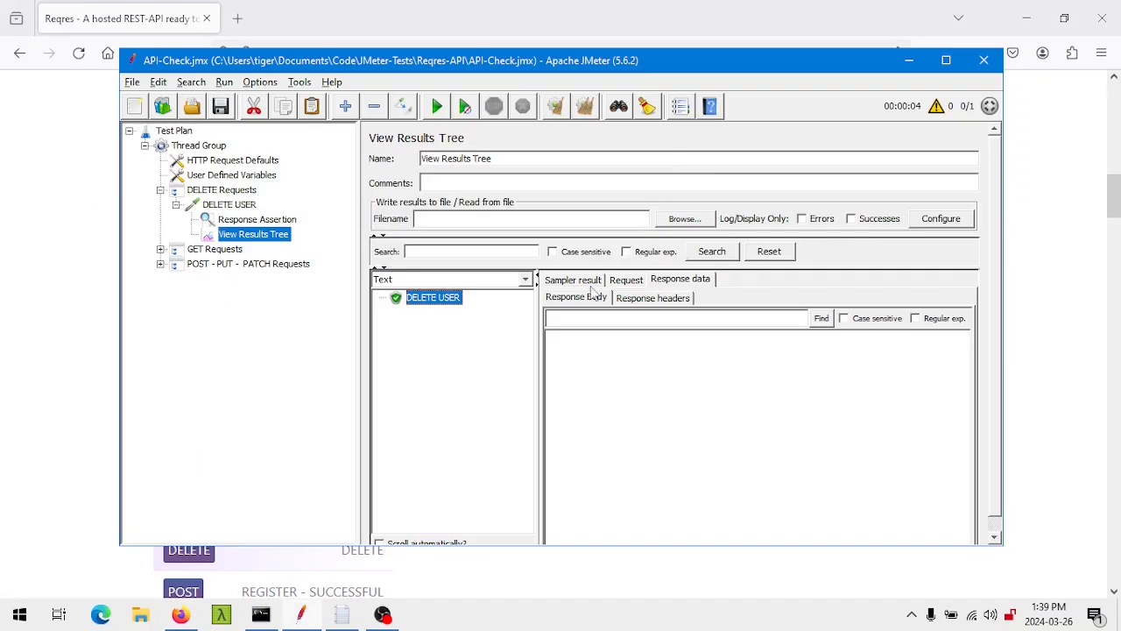
{"action": "left_click", "coordinate": [572, 280]}
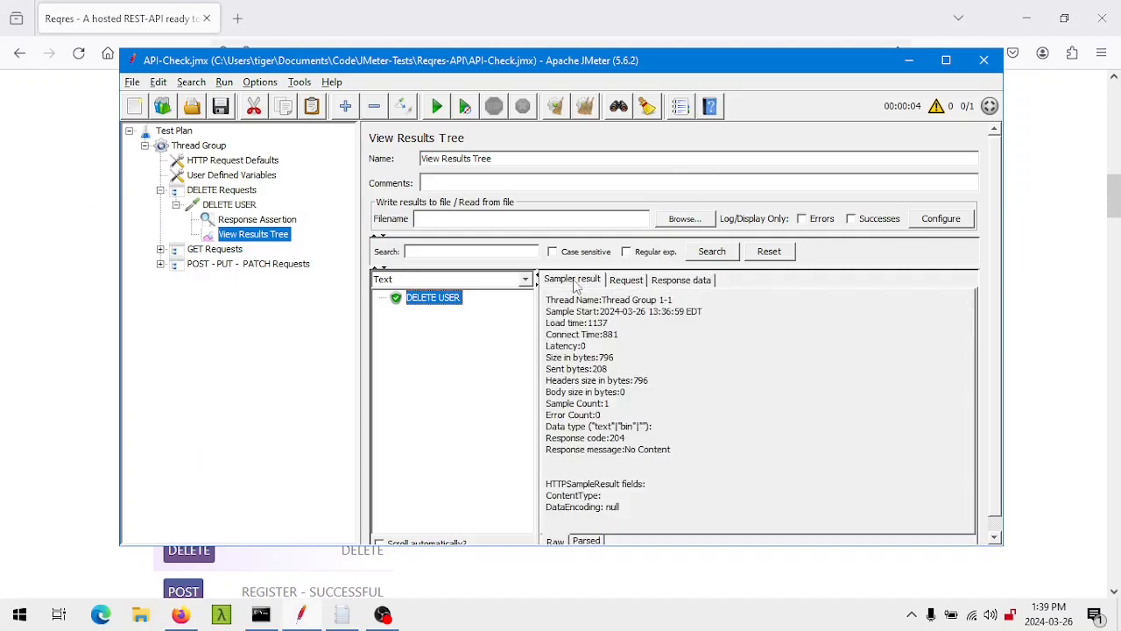
Step: Collapse DELETE Requests, then view the results tree under GET Requests and expand its USERS Endpoint controller
{"action": "left_click", "coordinate": [161, 190]}
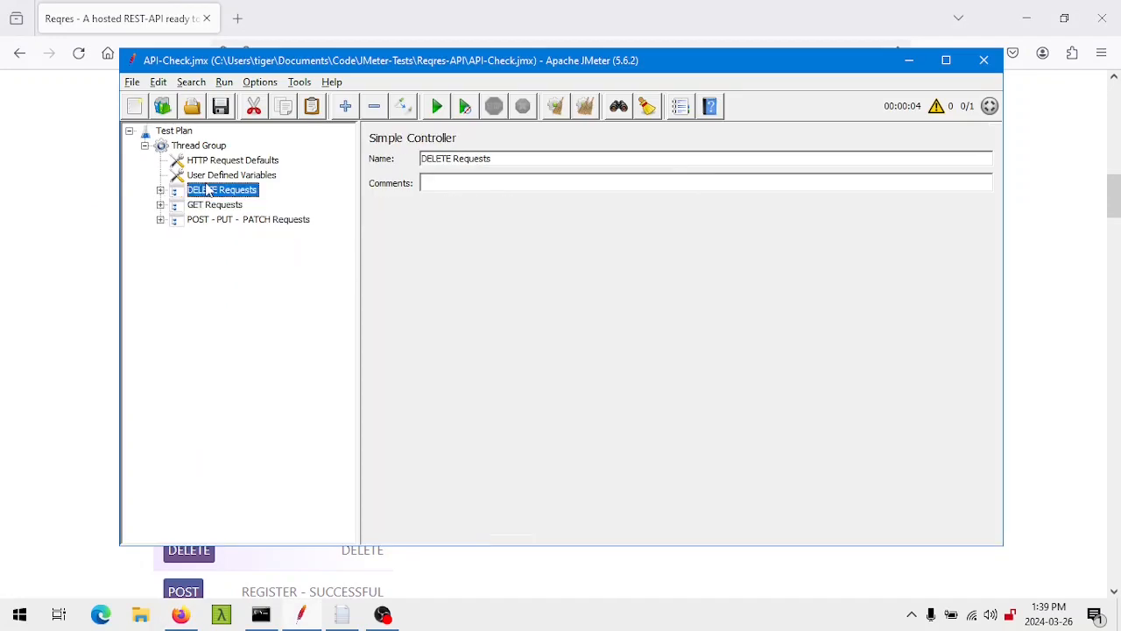
{"action": "left_click", "coordinate": [161, 205]}
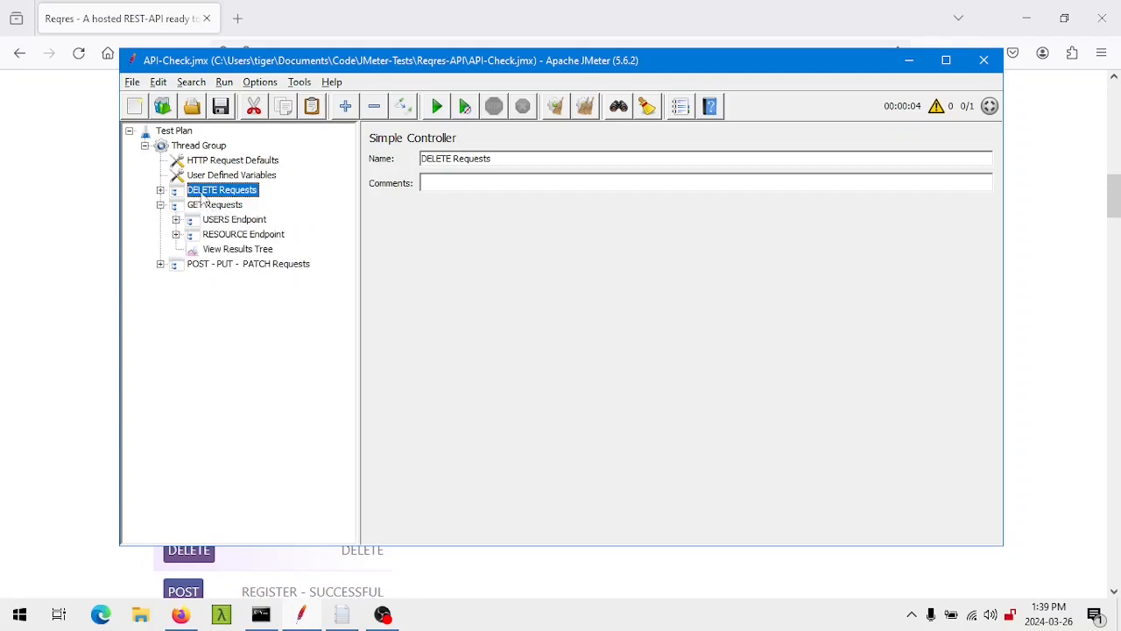
{"action": "left_click", "coordinate": [161, 190]}
{"action": "left_click", "coordinate": [161, 190]}
{"action": "left_click", "coordinate": [239, 249]}
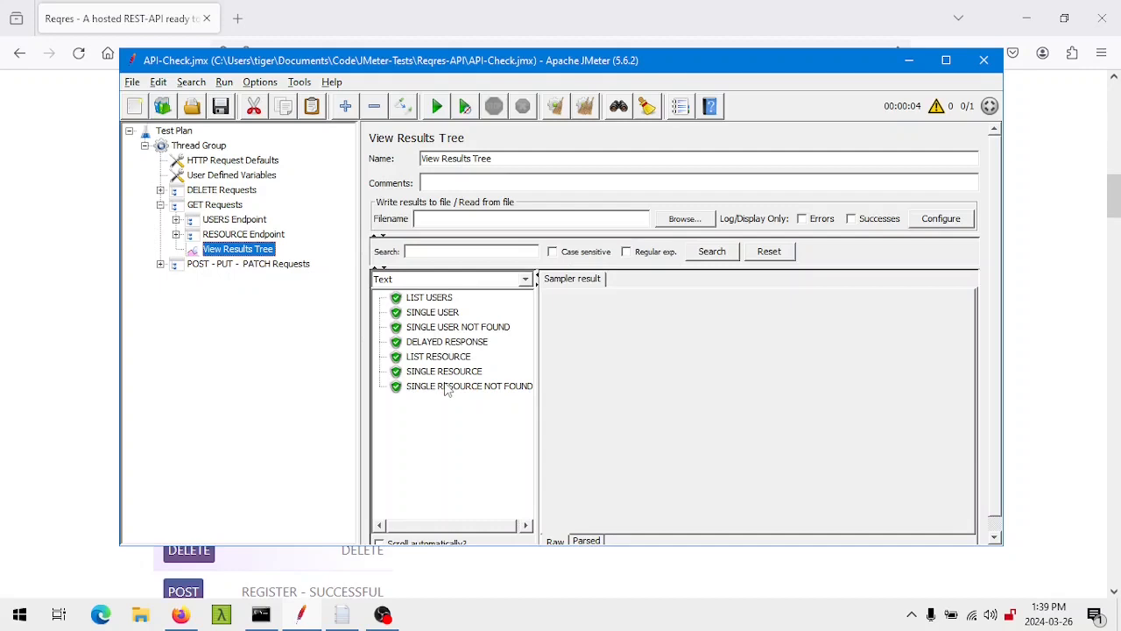
{"action": "left_click", "coordinate": [176, 220]}
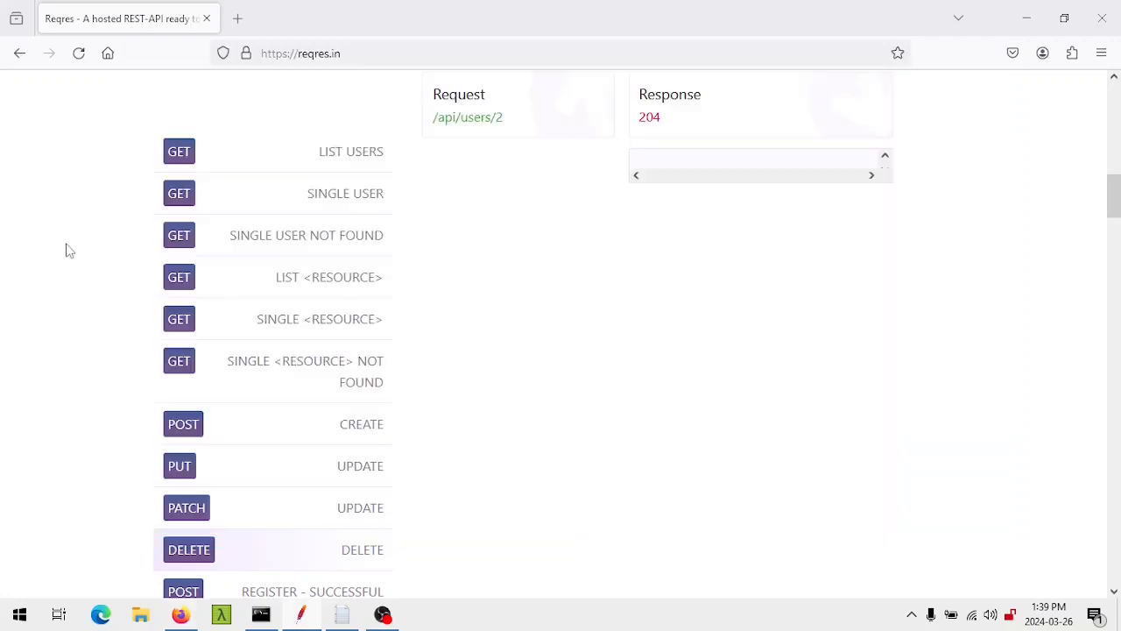
Step: Expand LIST USERS and open its View Results Tree, then load the LIST USERS sample on the Reqres site and return to JMeter
{"action": "left_click", "coordinate": [64, 248]}
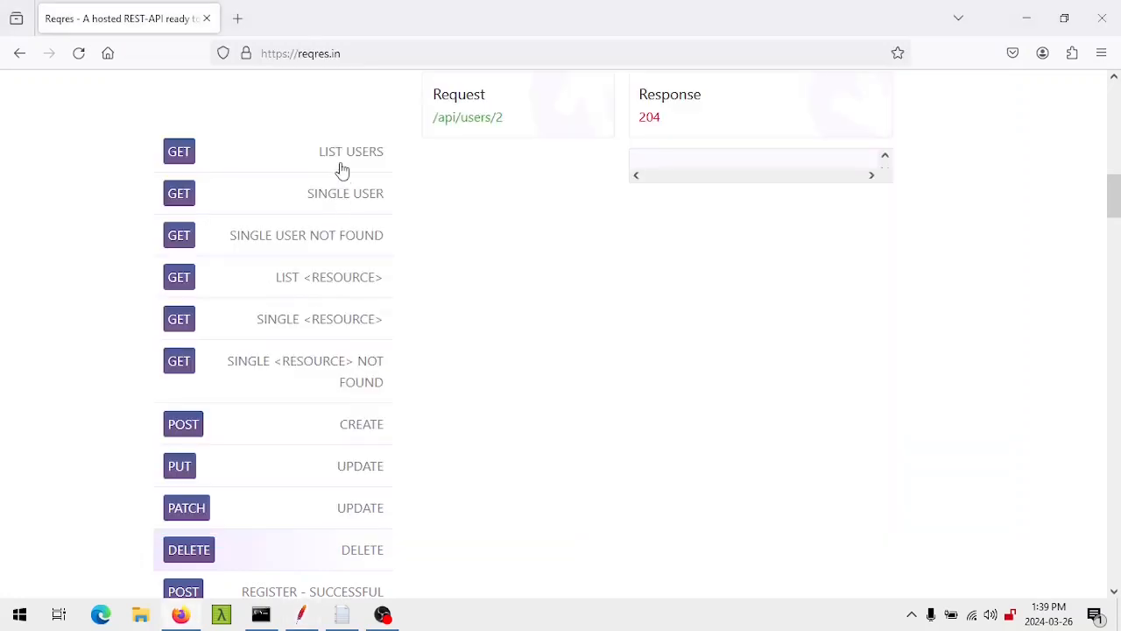
{"action": "key", "text": "alt+Tab"}
{"action": "left_click", "coordinate": [192, 235]}
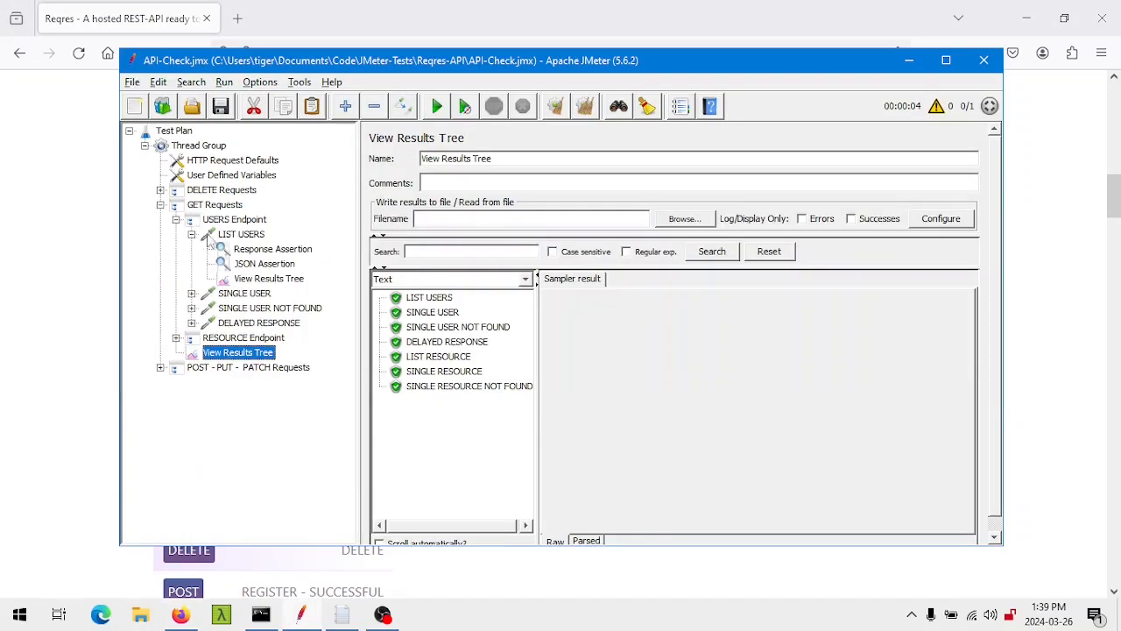
{"action": "left_click", "coordinate": [266, 279]}
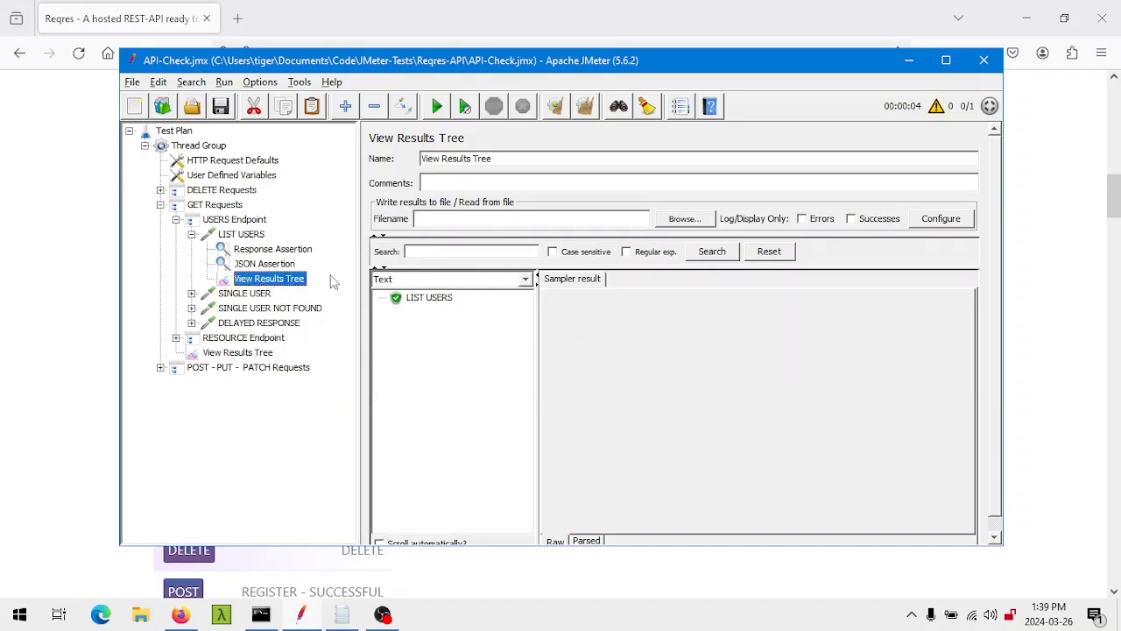
{"action": "left_click", "coordinate": [8, 219]}
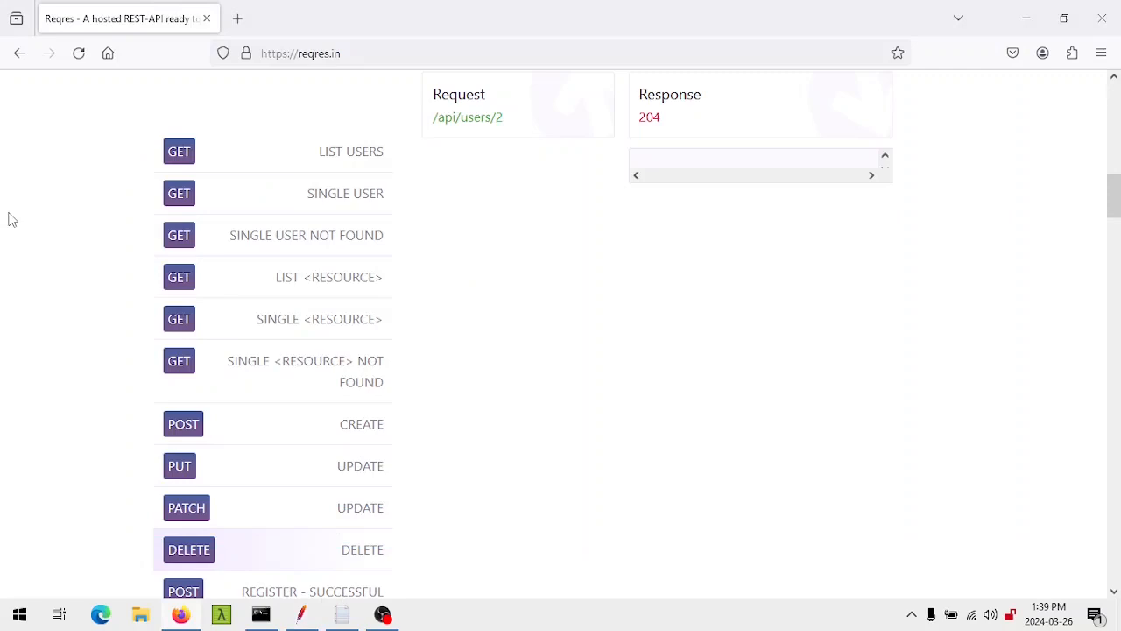
{"action": "left_click", "coordinate": [361, 155]}
{"action": "key", "text": "alt+Tab"}
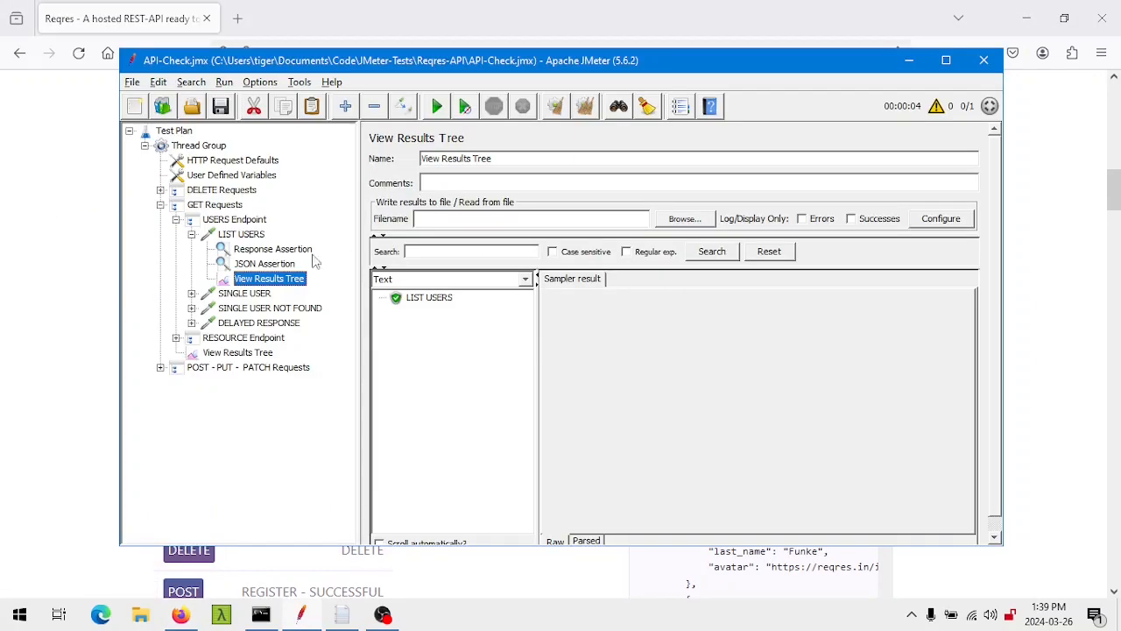
Step: Expand DELETE Requests, review the LIST USERS JSON Assertion, and compare its expected value with the total field in the Reqres sample response
{"action": "left_click", "coordinate": [161, 190]}
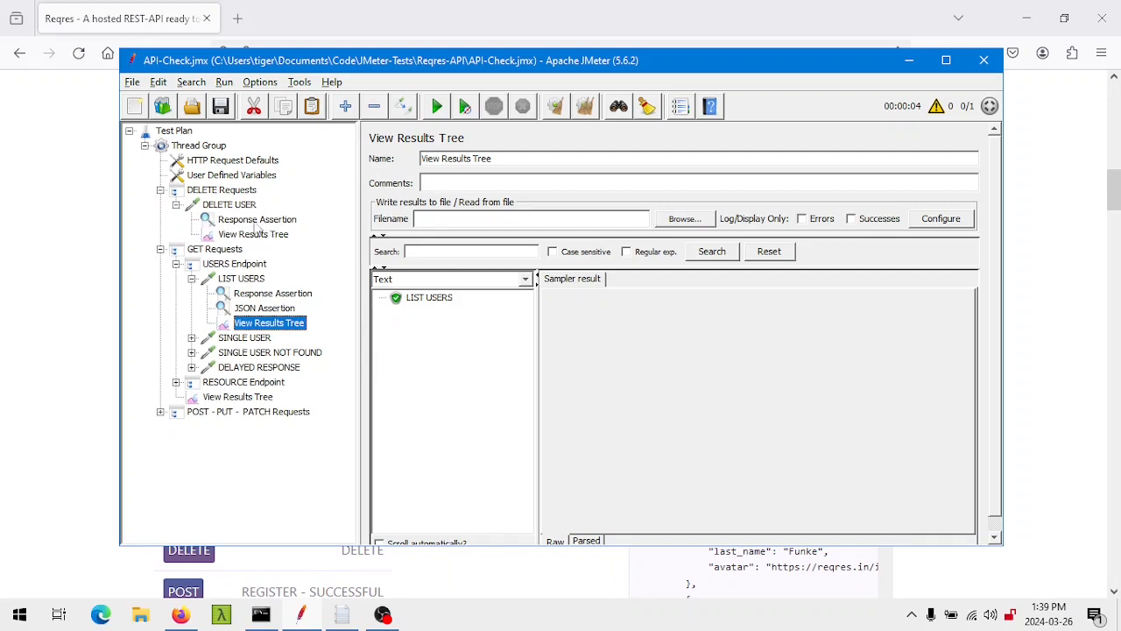
{"action": "left_click", "coordinate": [268, 309]}
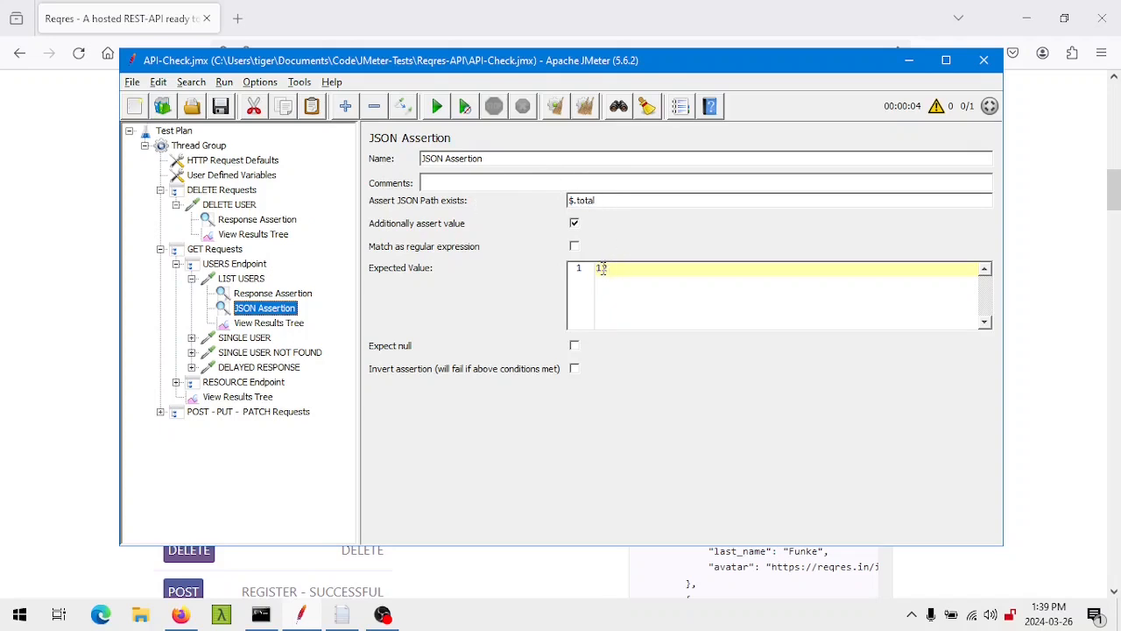
{"action": "left_click", "coordinate": [692, 7]}
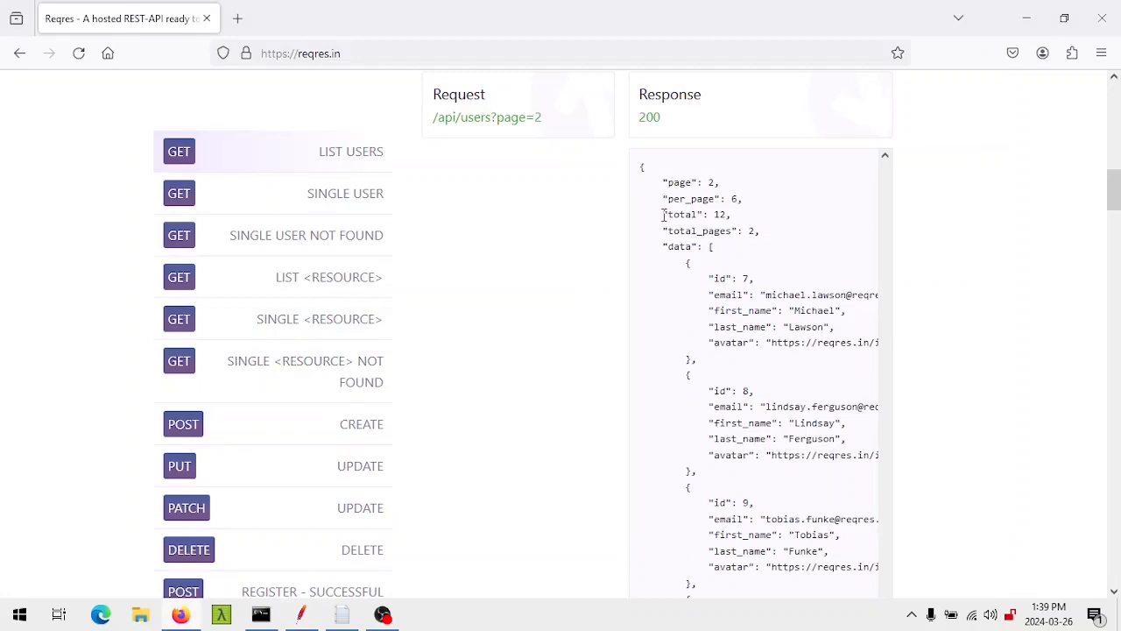
{"action": "left_click_drag", "start_coordinate": [663, 214], "coordinate": [736, 215]}
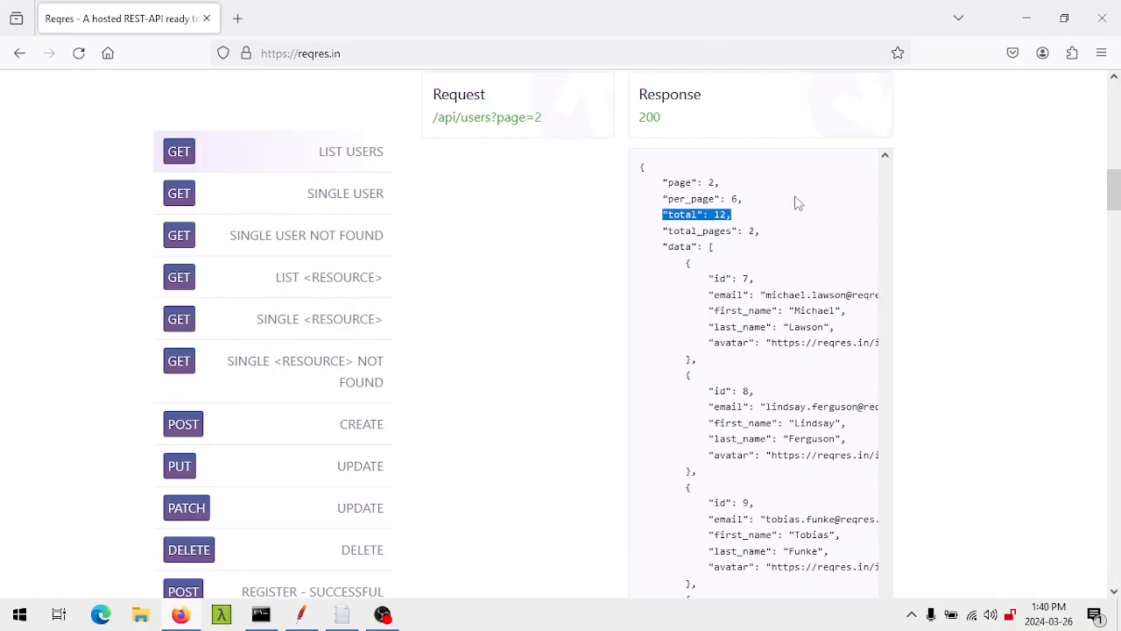
{"action": "key", "text": "alt+Tab"}
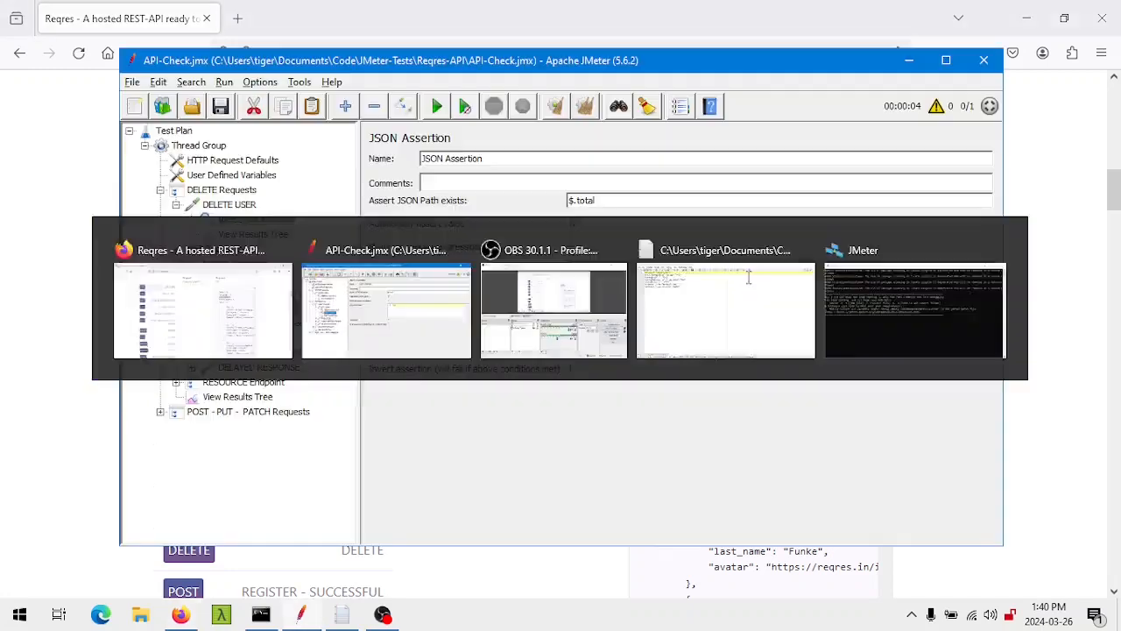
Step: Examine the LIST USERS sampler result, request and response data in its View Results Tree, comparing them with the Reqres sample
{"action": "left_click", "coordinate": [296, 323]}
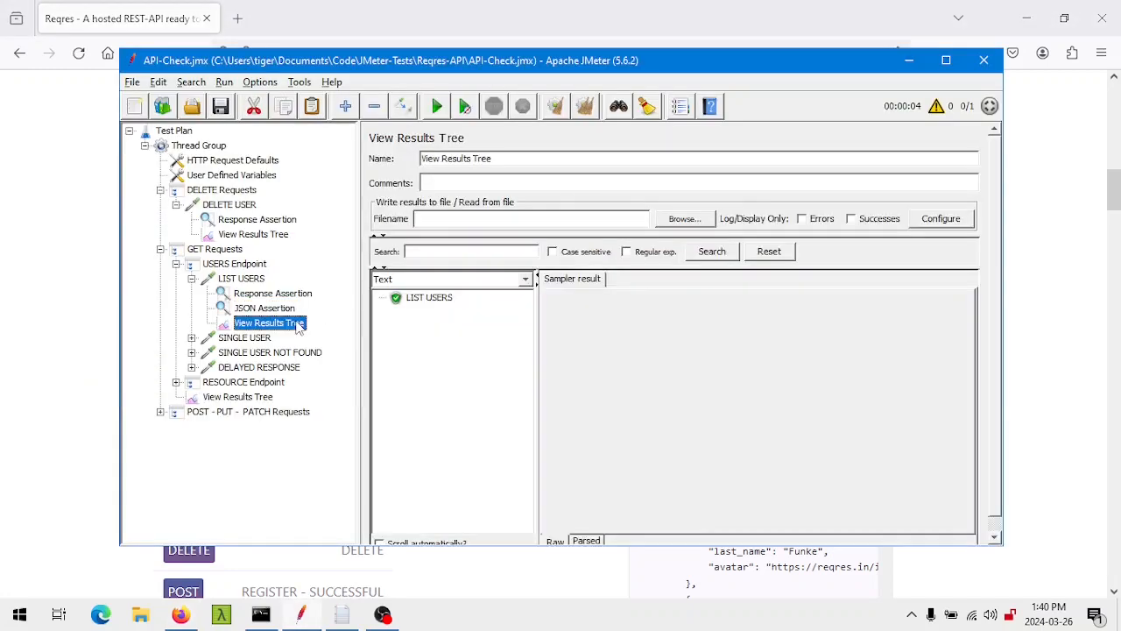
{"action": "left_click", "coordinate": [447, 300]}
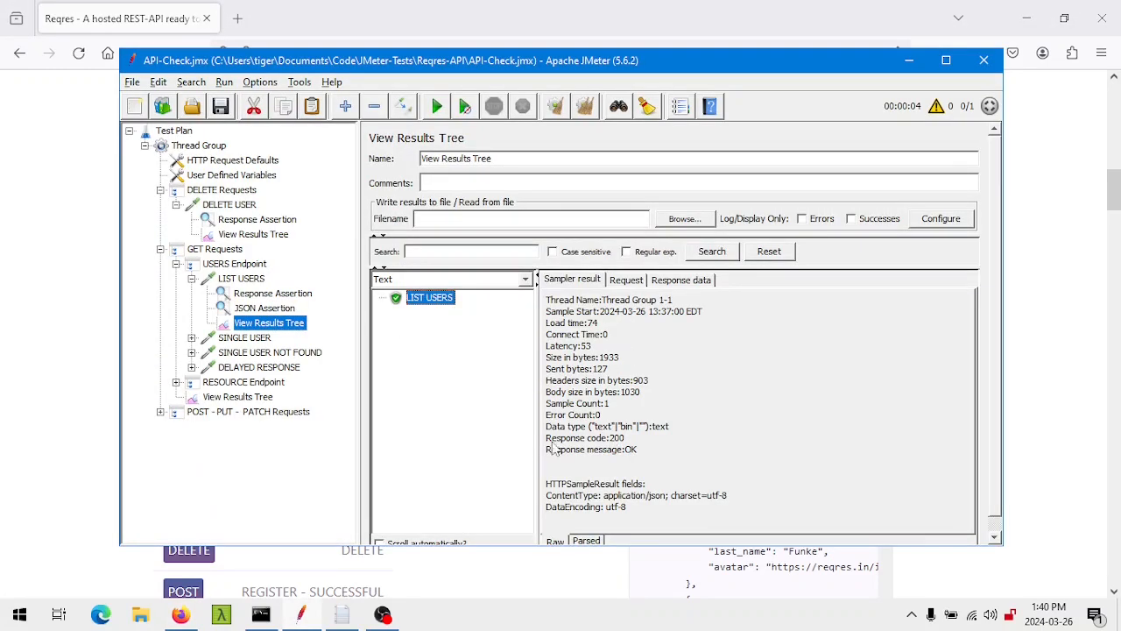
{"action": "left_click", "coordinate": [626, 281]}
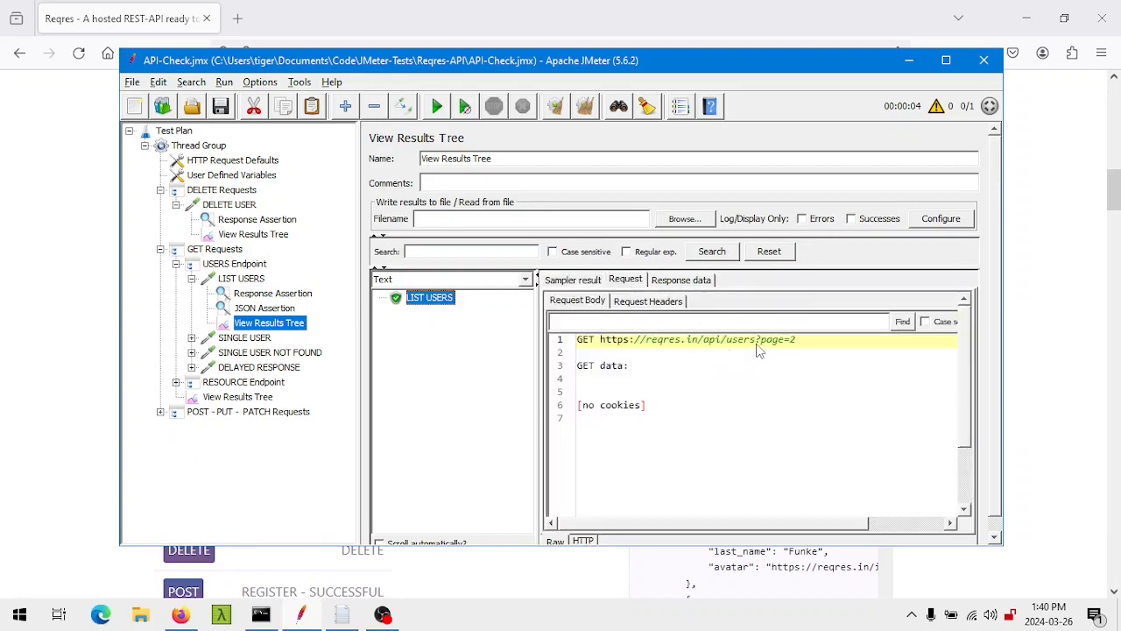
{"action": "key", "text": "alt+Tab"}
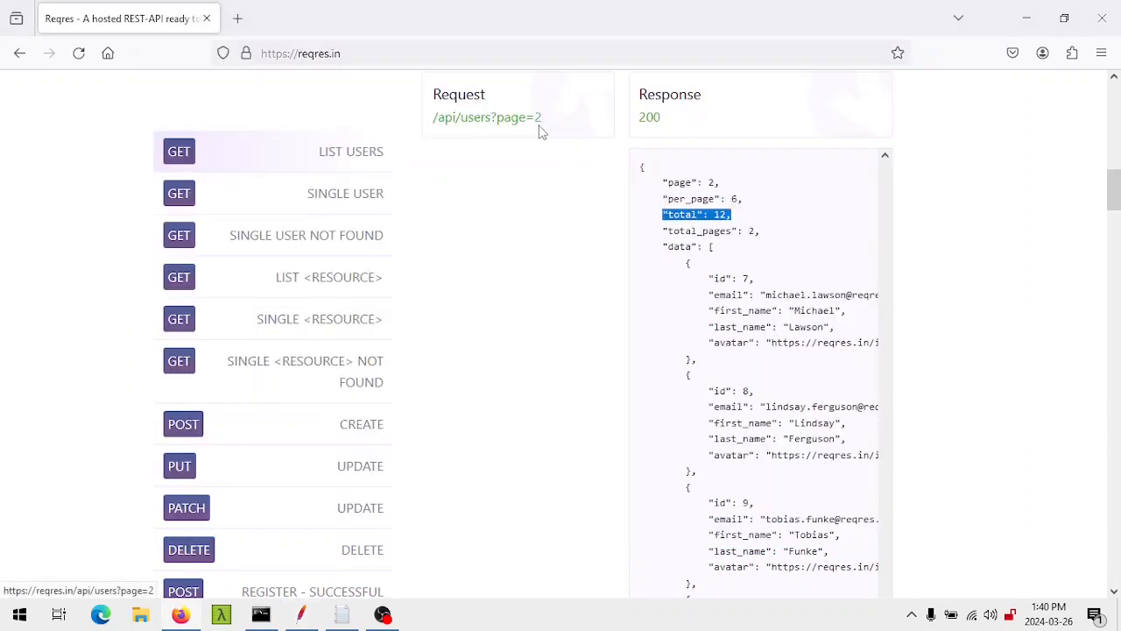
{"action": "key", "text": "alt+Tab"}
{"action": "left_click", "coordinate": [680, 278]}
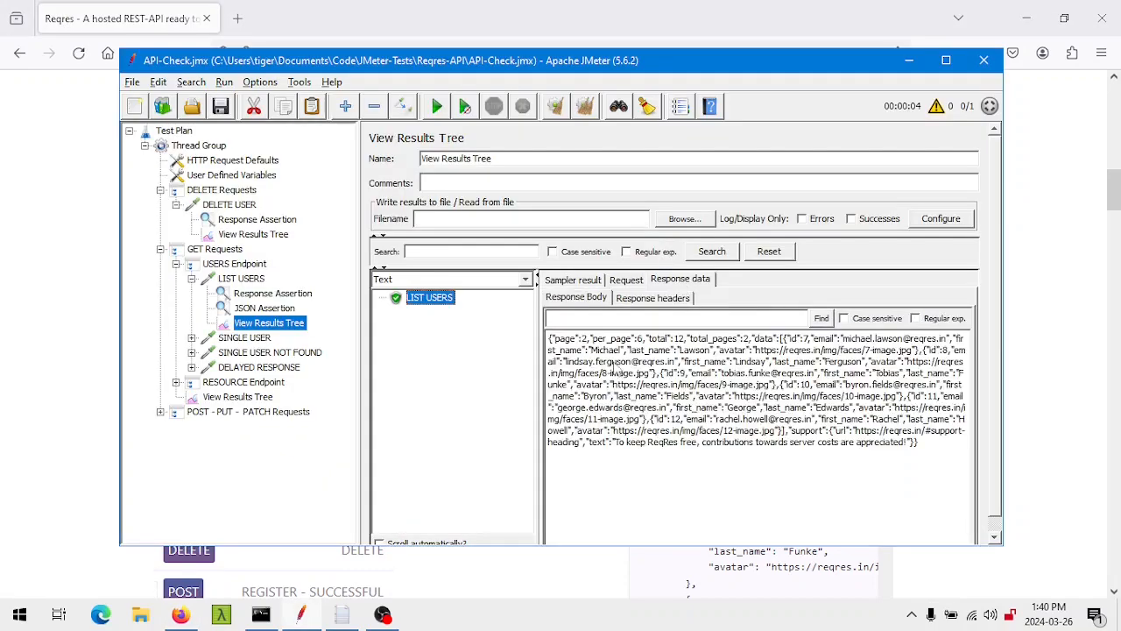
{"action": "key", "text": "alt+Tab"}
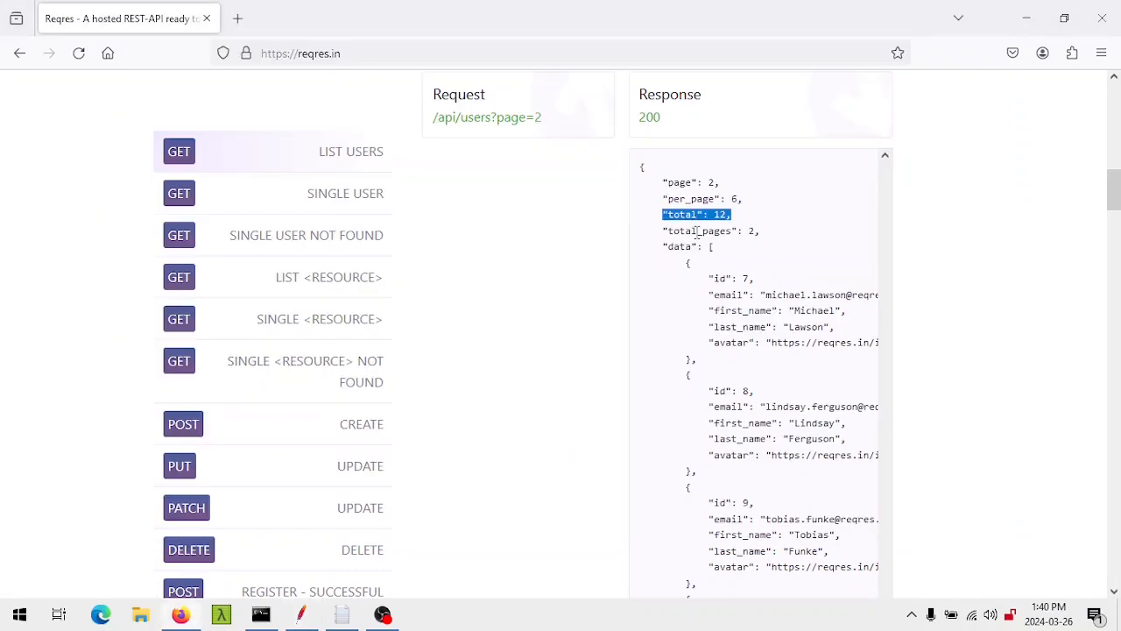
{"action": "key", "text": "alt+Tab"}
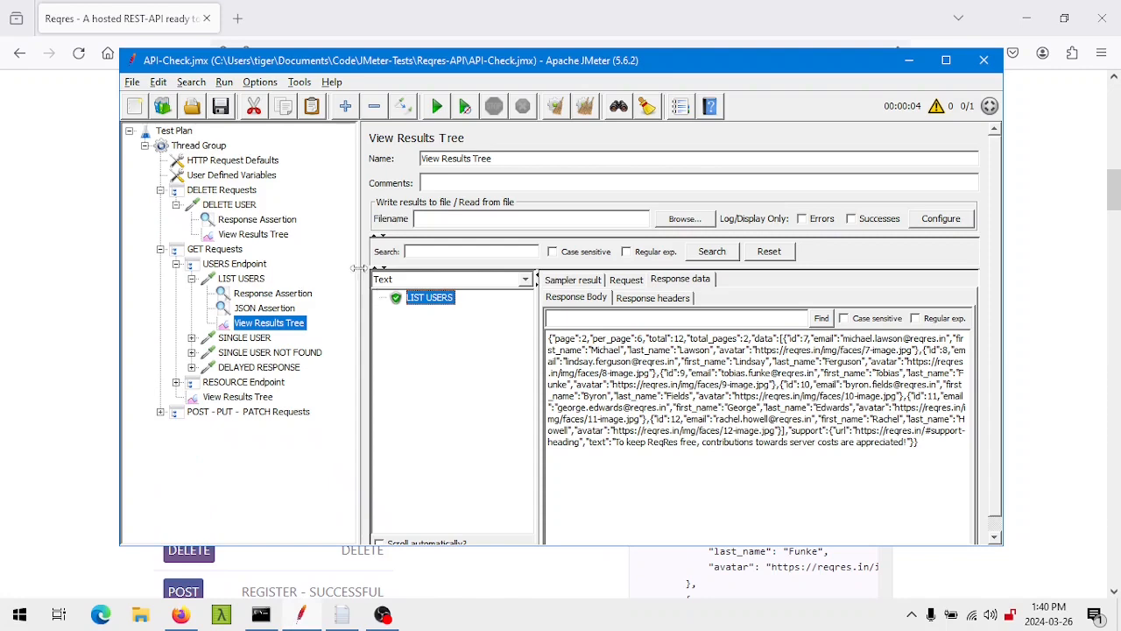
Step: Collapse GET Requests and DELETE Requests, then view the POST CREATE, PUT UPDATE and PATCH UPDATE samples on the Reqres site
{"action": "left_click", "coordinate": [160, 249]}
{"action": "left_click", "coordinate": [160, 191]}
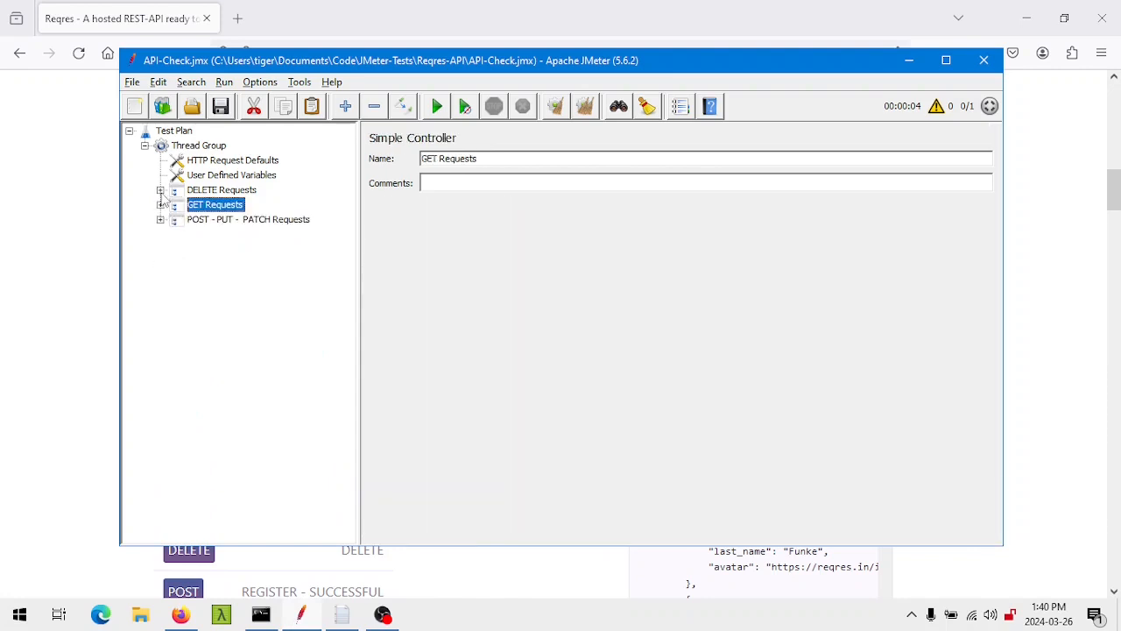
{"action": "key", "text": "alt+Tab"}
{"action": "scroll", "coordinate": [71, 270], "scroll_direction": "down", "scroll_amount": 3}
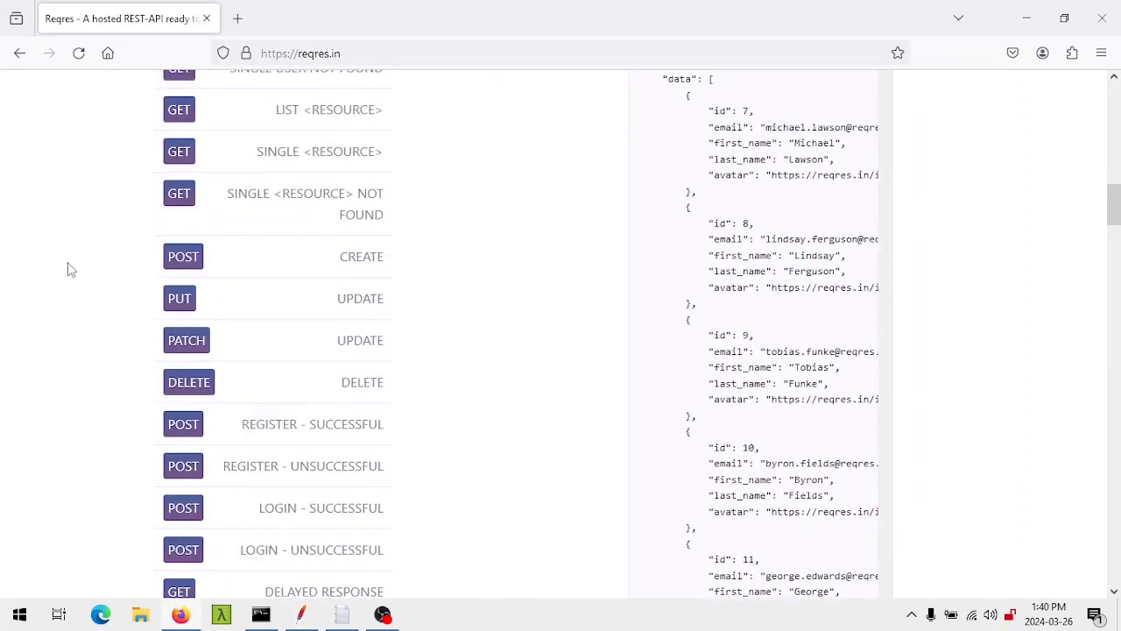
{"action": "left_click", "coordinate": [337, 256]}
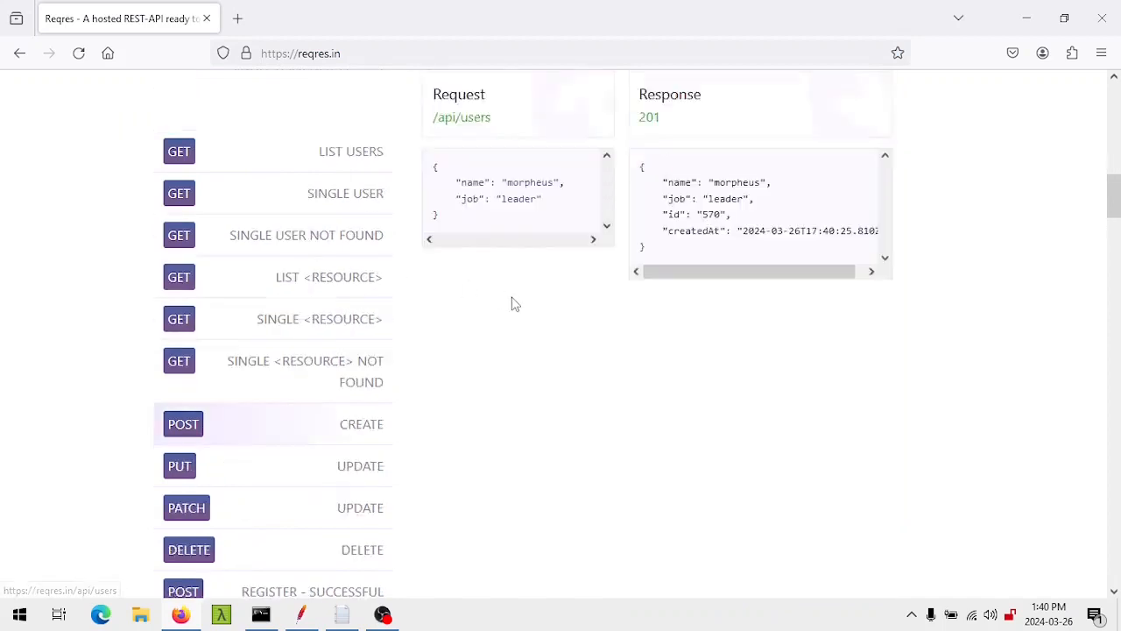
{"action": "scroll", "coordinate": [496, 300], "scroll_direction": "down", "scroll_amount": 4}
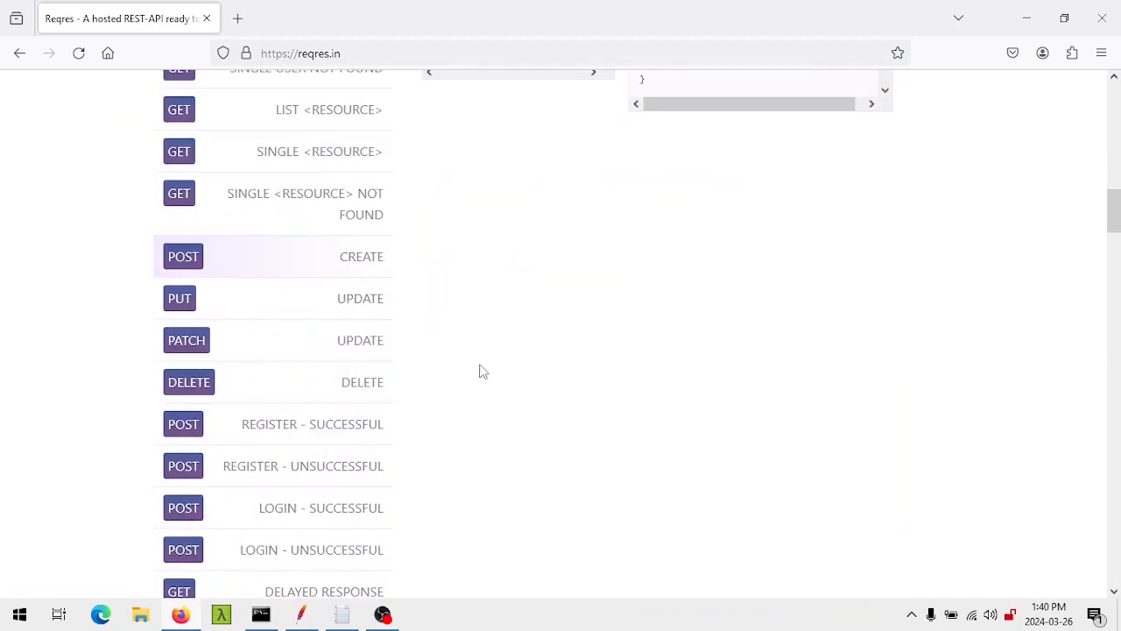
{"action": "left_click", "coordinate": [358, 310]}
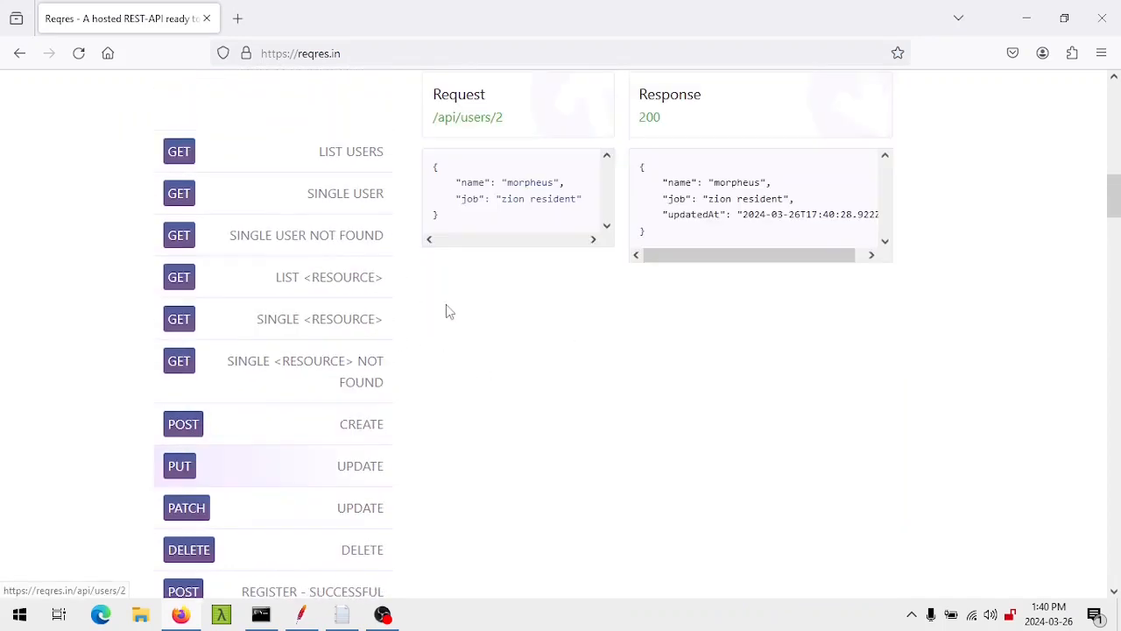
{"action": "left_click", "coordinate": [380, 506]}
Step: Expand POST - PUT - PATCH Requests in JMeter and look over the data.csv file in the text editor before returning
{"action": "key", "text": "alt+Tab"}
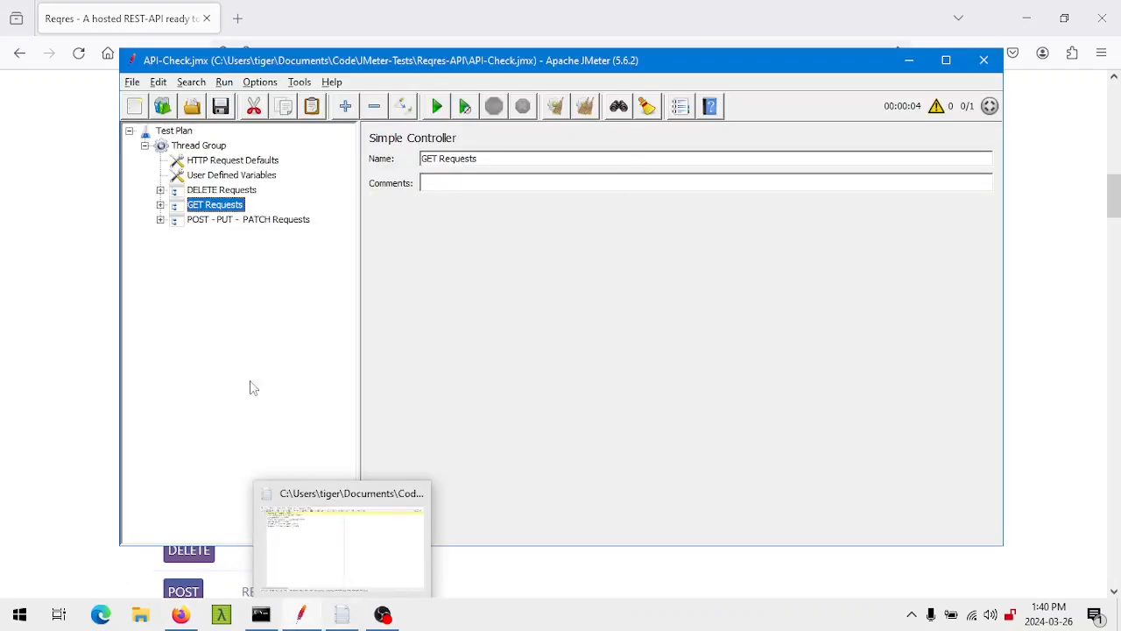
{"action": "left_click", "coordinate": [160, 219]}
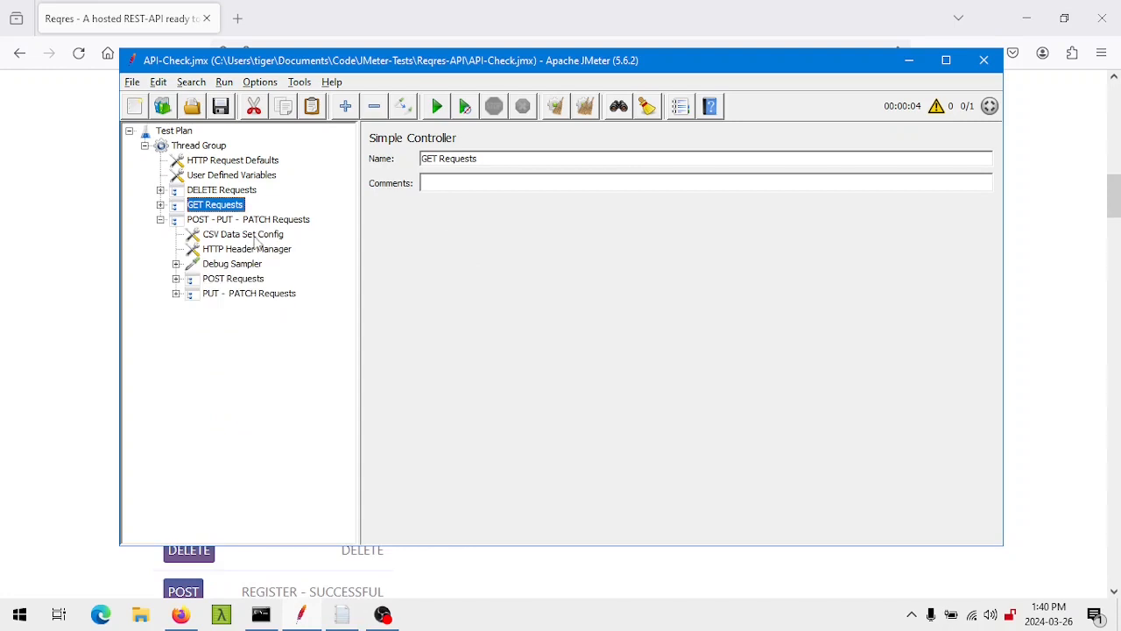
{"action": "left_click", "coordinate": [347, 615]}
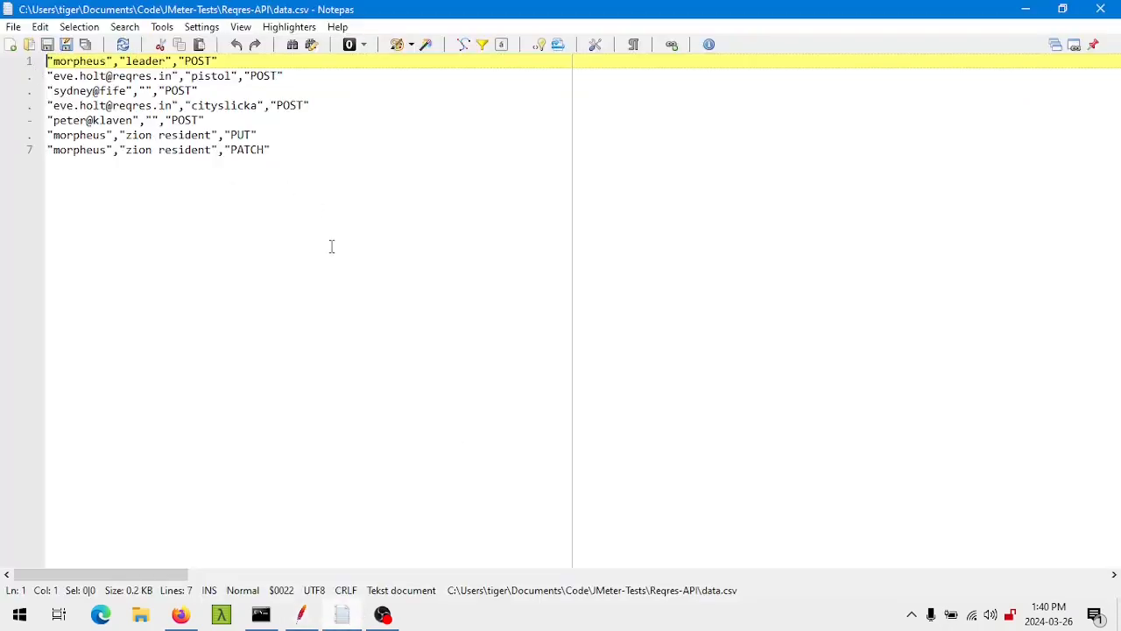
{"action": "left_click", "coordinate": [307, 616]}
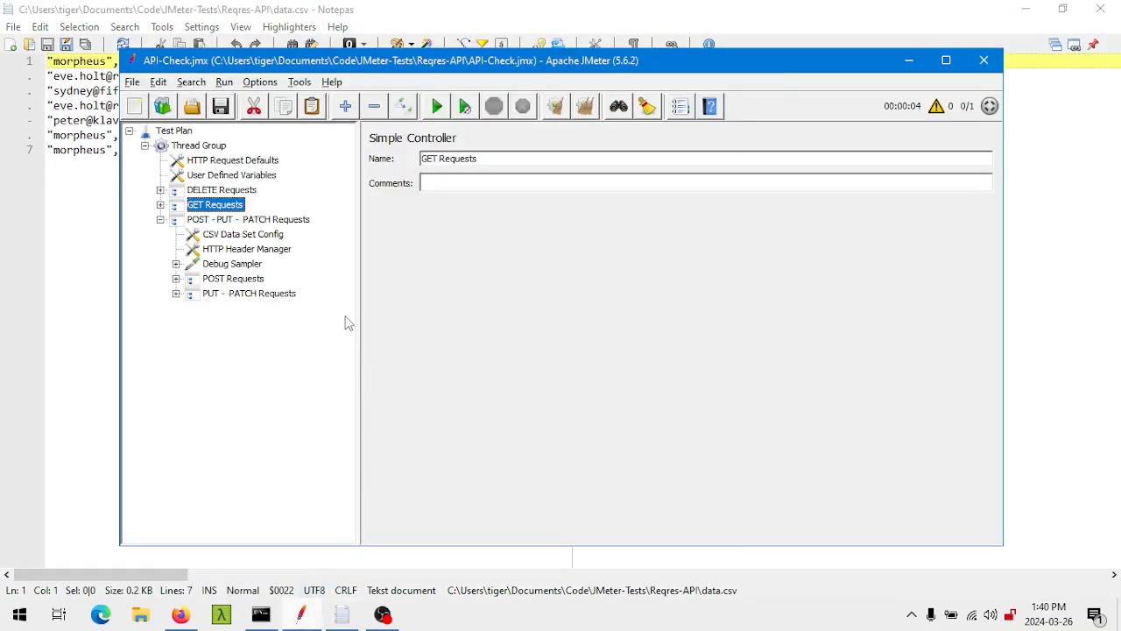
Step: Review the While Controller's condition and the CSV Data Set Config, matching its variable names to the first row of data.csv
{"action": "left_click", "coordinate": [232, 221]}
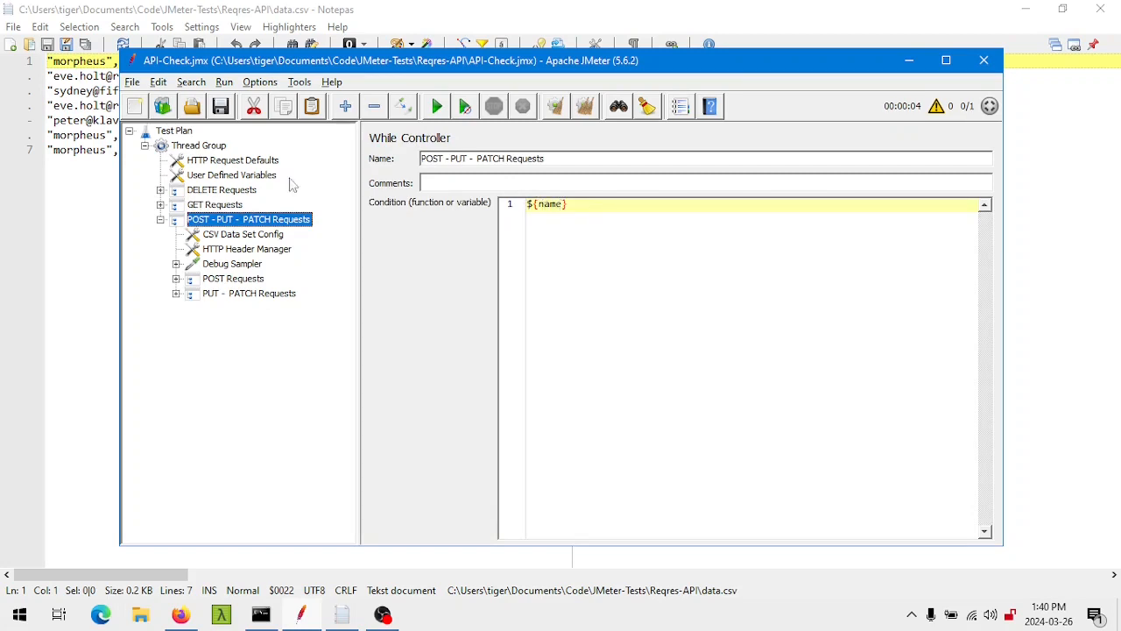
{"action": "left_click", "coordinate": [267, 234]}
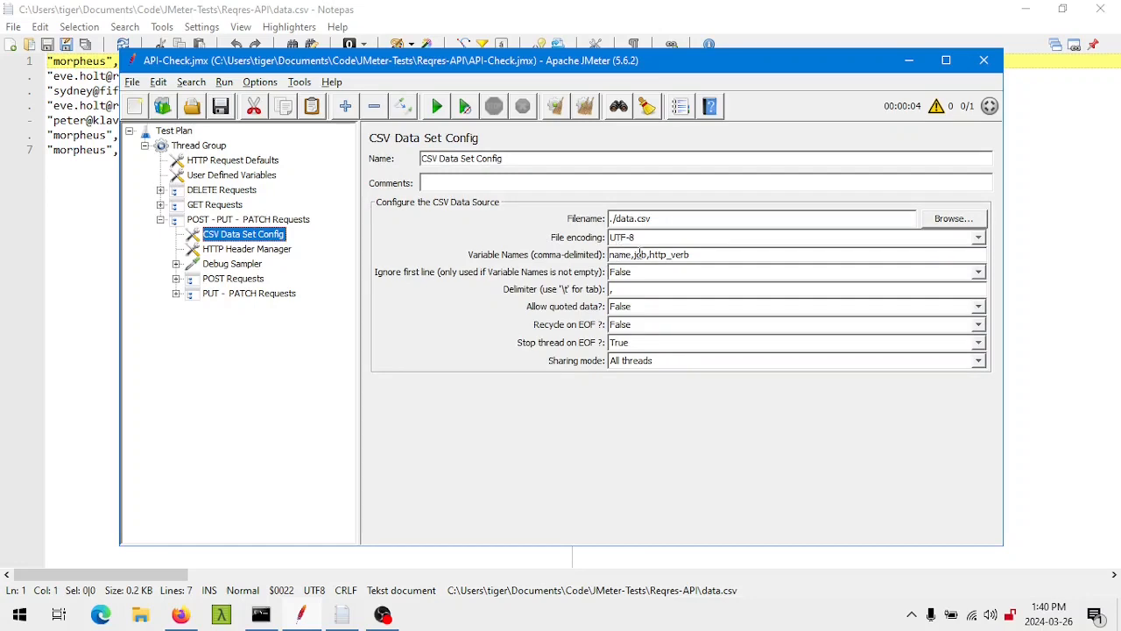
{"action": "left_click", "coordinate": [464, 7]}
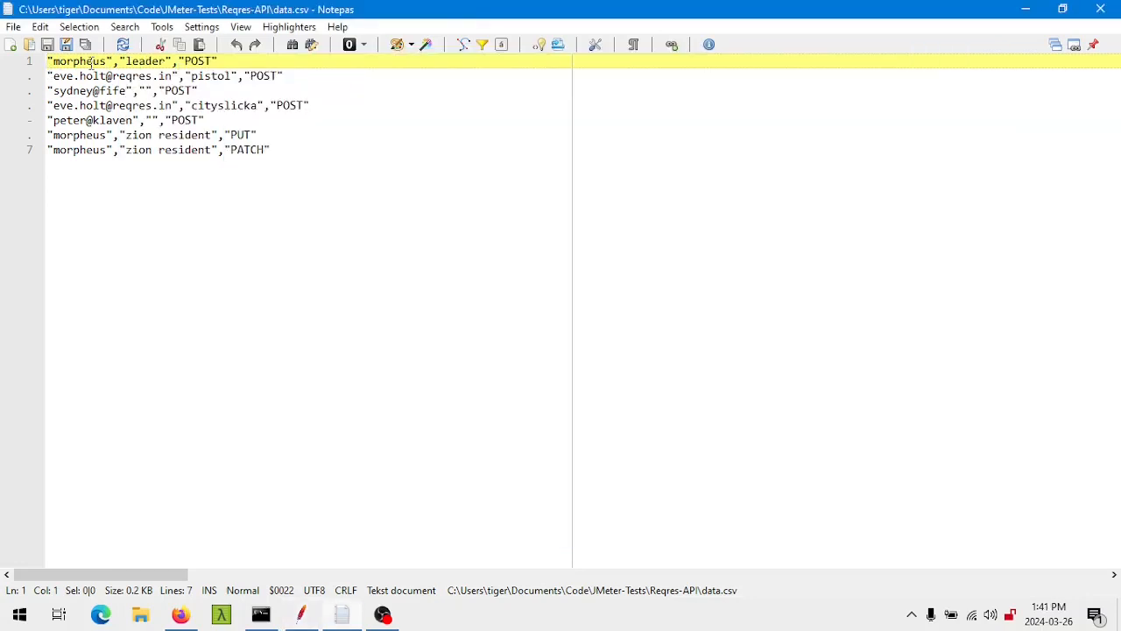
{"action": "left_click", "coordinate": [140, 60]}
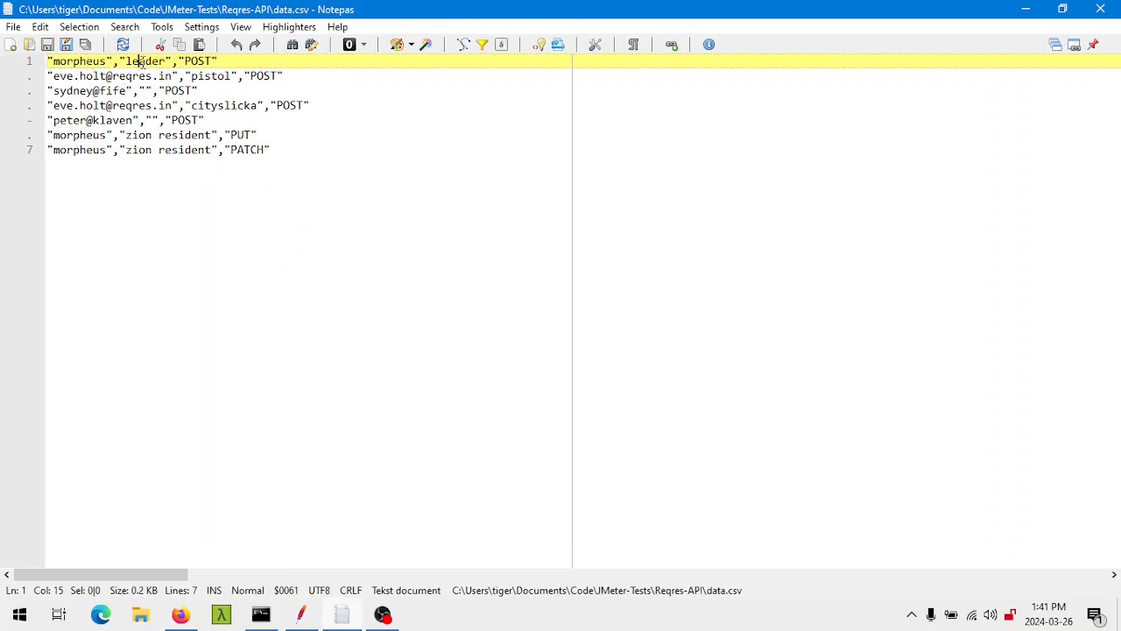
{"action": "left_click", "coordinate": [197, 61]}
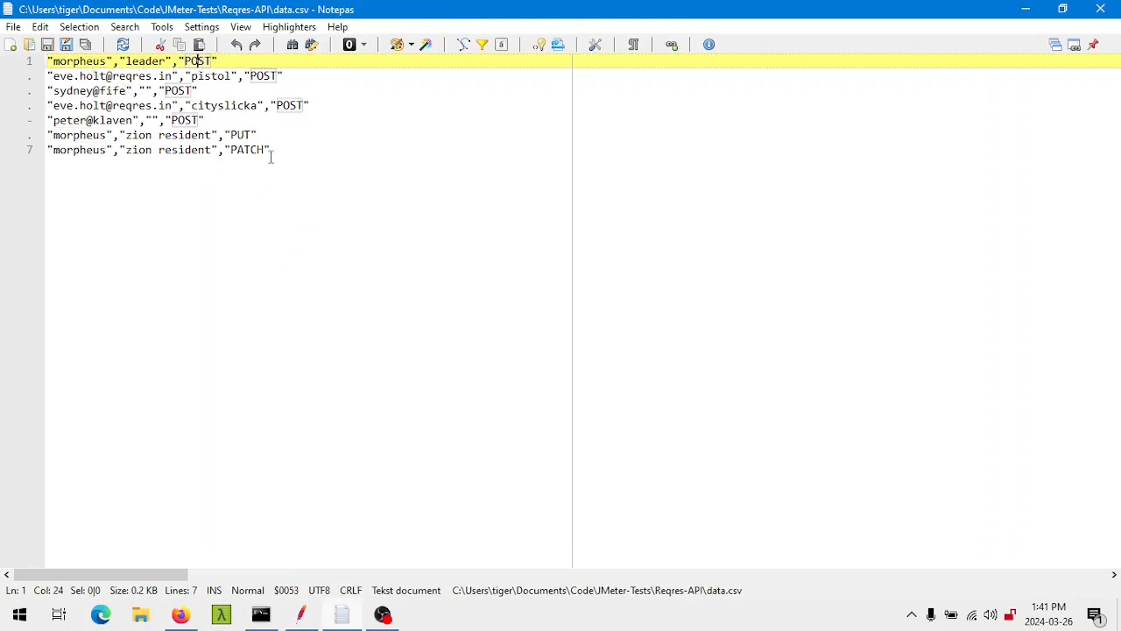
{"action": "key", "text": "alt+Tab"}
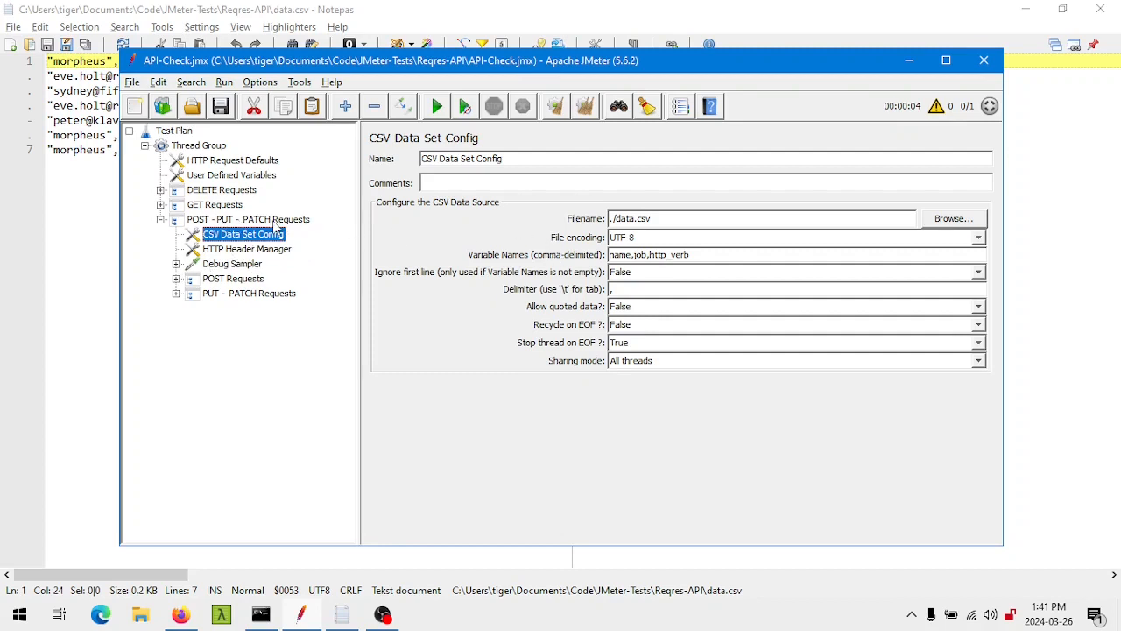
Step: Examine the first Debug Sampler result, its request and its response data down to the name, job and http_verb variables
{"action": "left_click", "coordinate": [176, 264]}
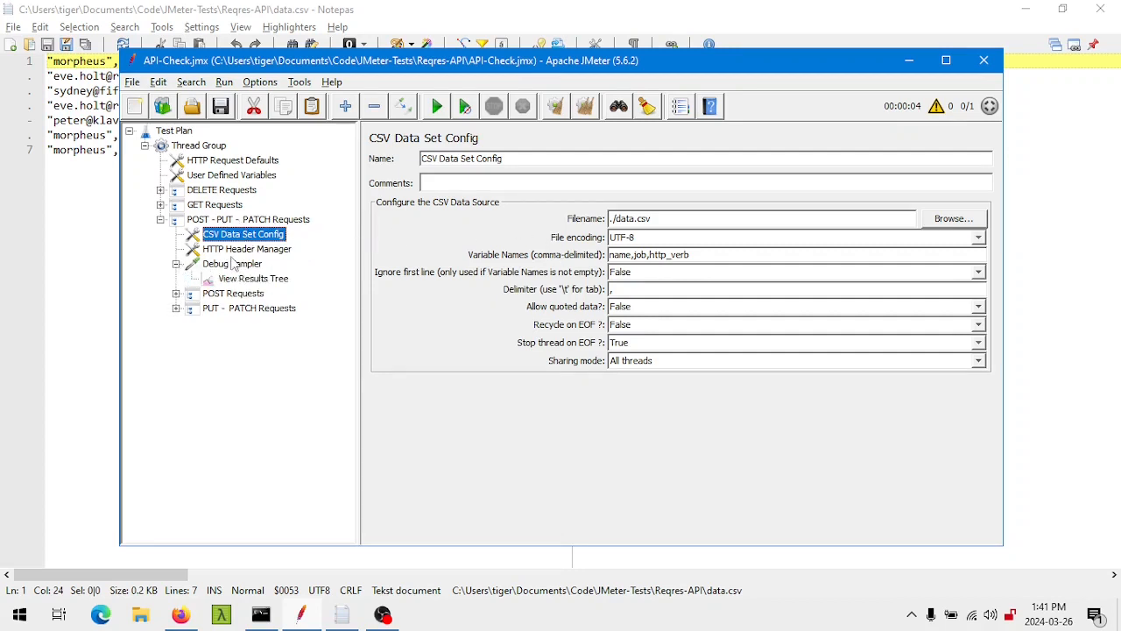
{"action": "left_click", "coordinate": [253, 278]}
{"action": "left_click", "coordinate": [431, 299]}
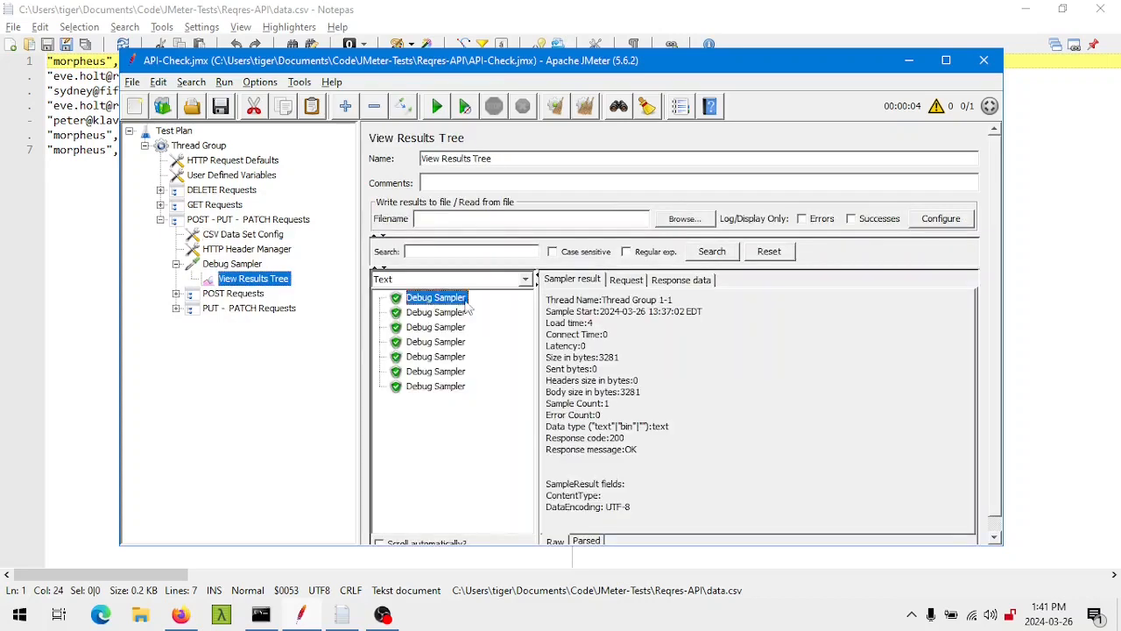
{"action": "left_click", "coordinate": [629, 281]}
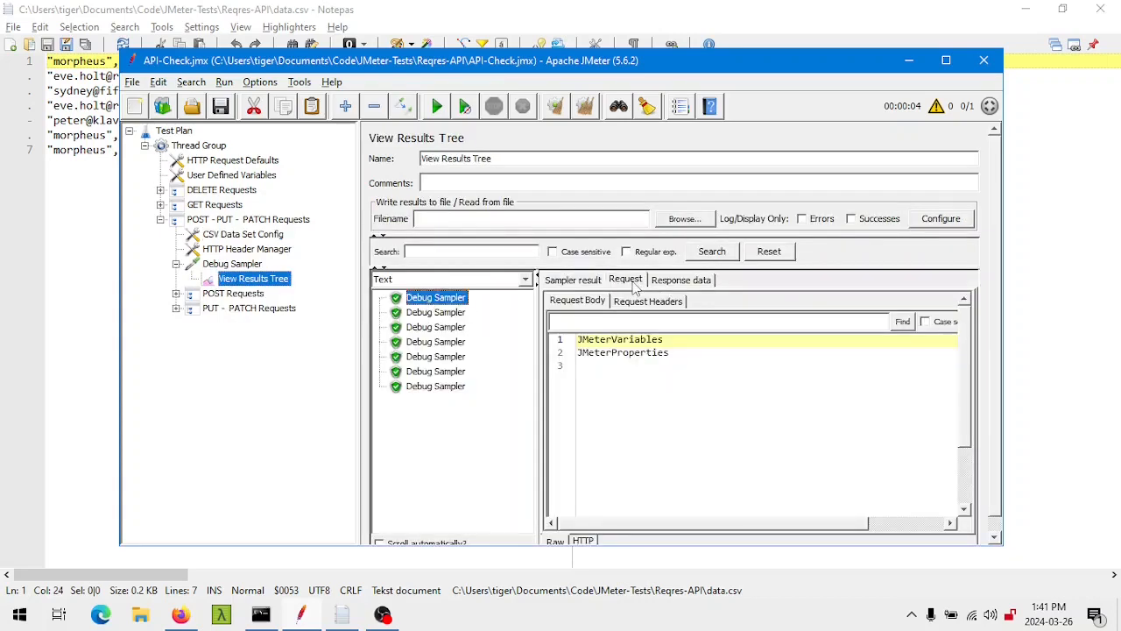
{"action": "left_click", "coordinate": [675, 282]}
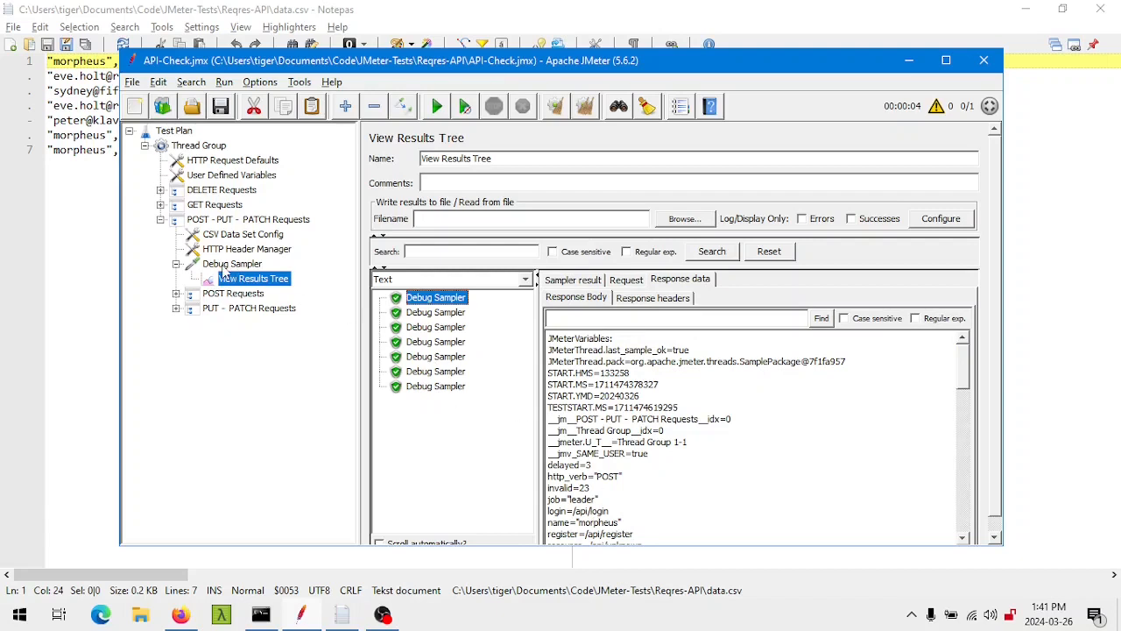
{"action": "scroll", "coordinate": [709, 446], "scroll_direction": "down", "scroll_amount": 2}
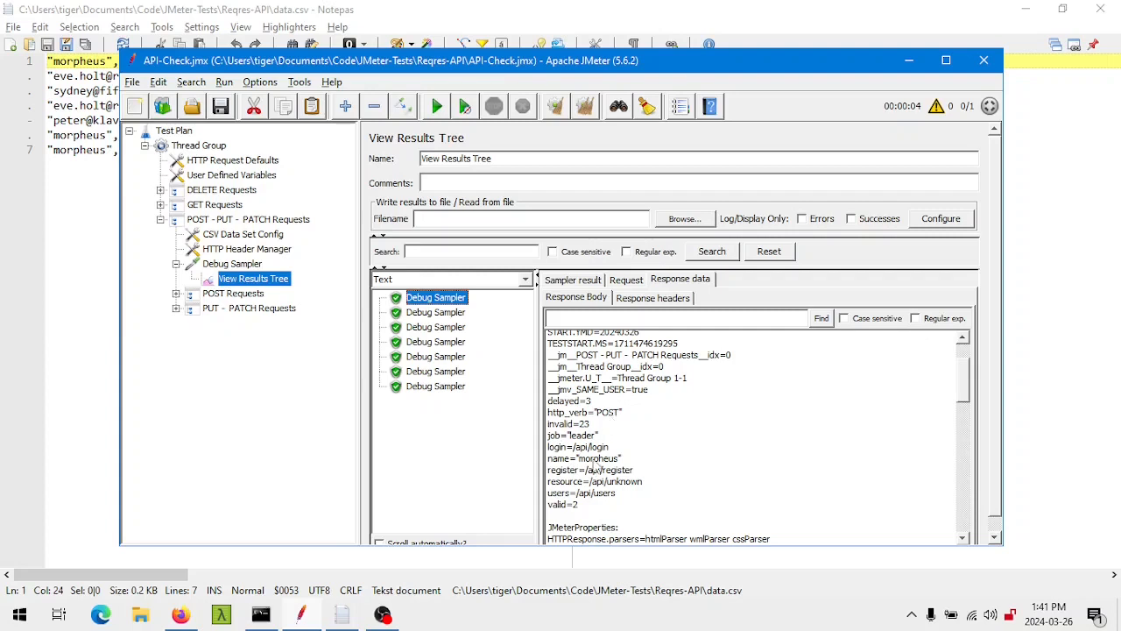
Step: Compare the second row of data.csv with the variables in the second Debug Sampler result's response body
{"action": "left_click", "coordinate": [73, 183]}
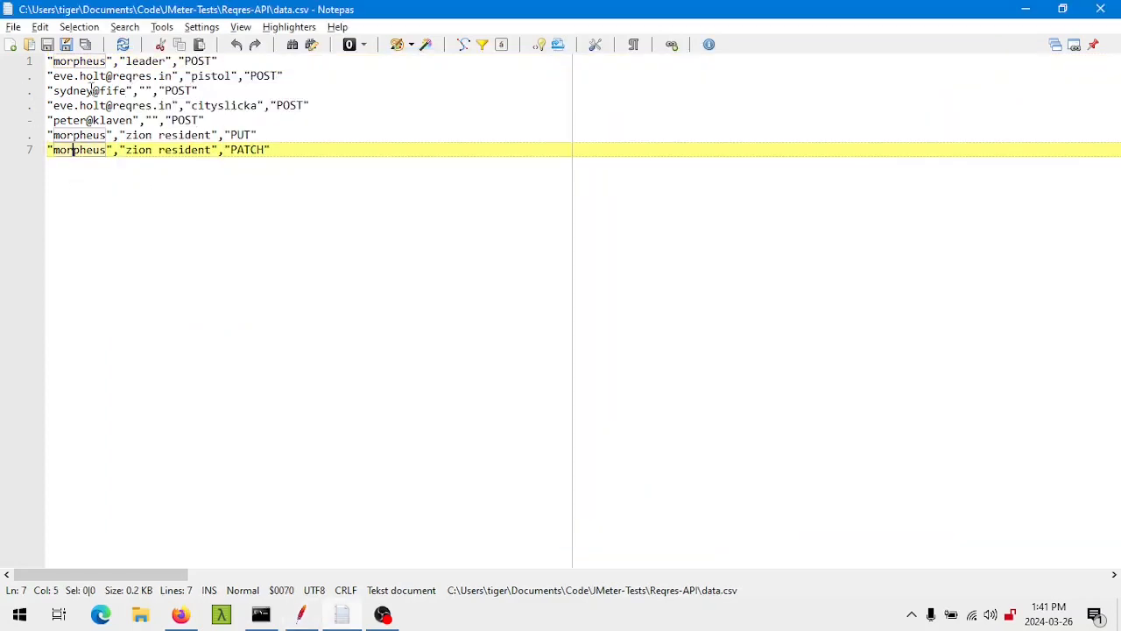
{"action": "left_click", "coordinate": [141, 76]}
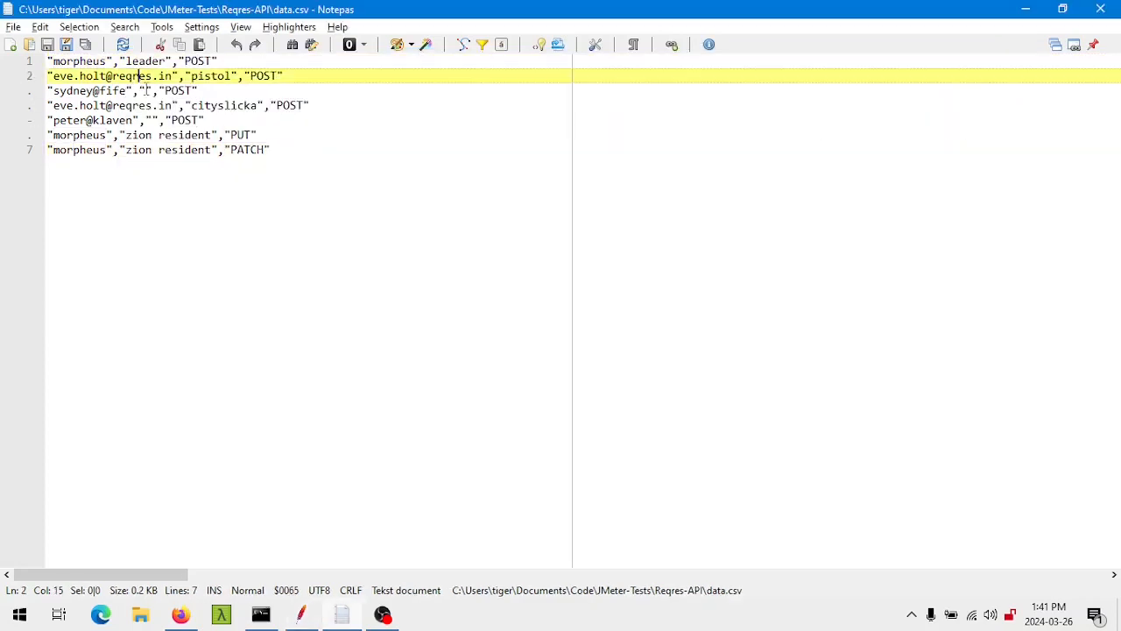
{"action": "key", "text": "alt+Tab"}
{"action": "left_click", "coordinate": [445, 313]}
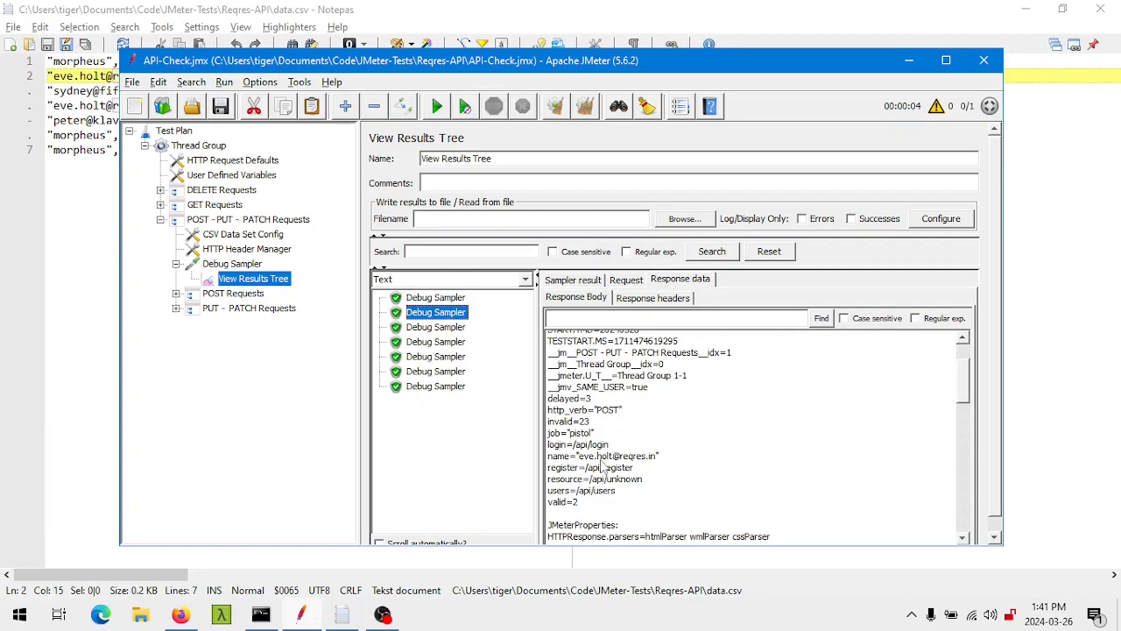
{"action": "left_click", "coordinate": [69, 264]}
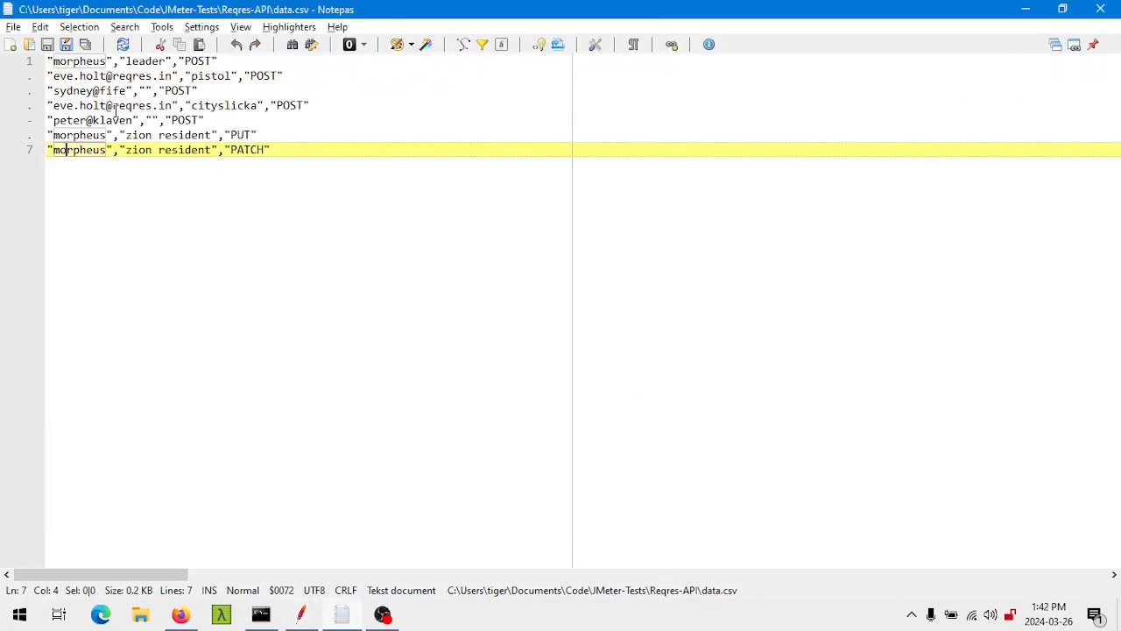
{"action": "key", "text": "alt+Tab"}
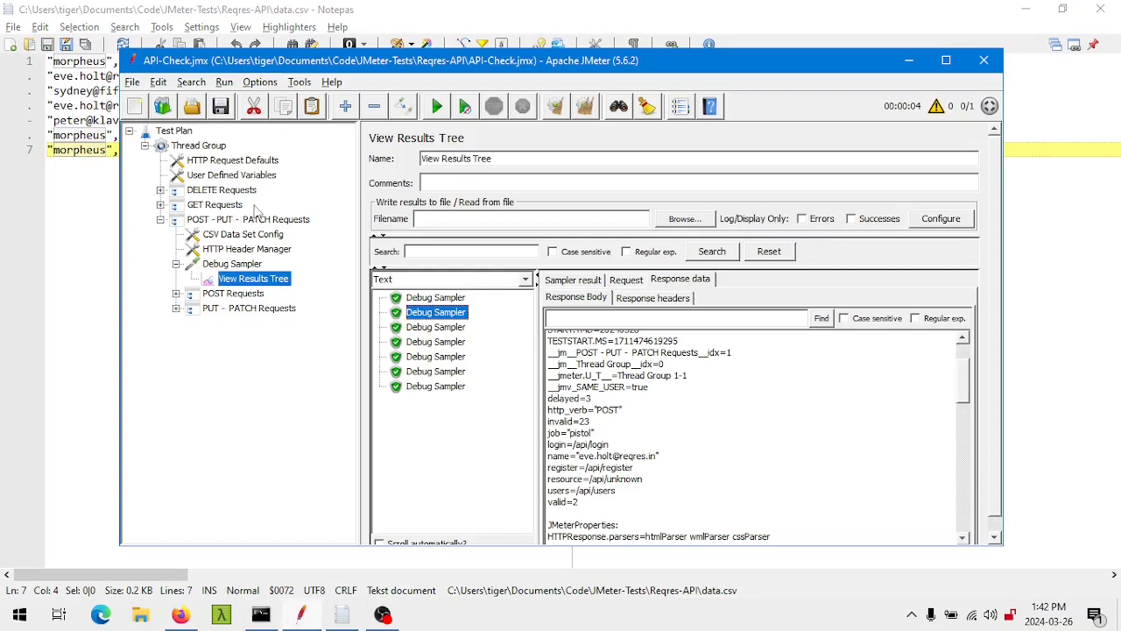
Step: Collapse the Debug Sampler and review the POST Requests results, including the CREATE USER sampler result in its own View Results Tree
{"action": "left_click", "coordinate": [176, 264]}
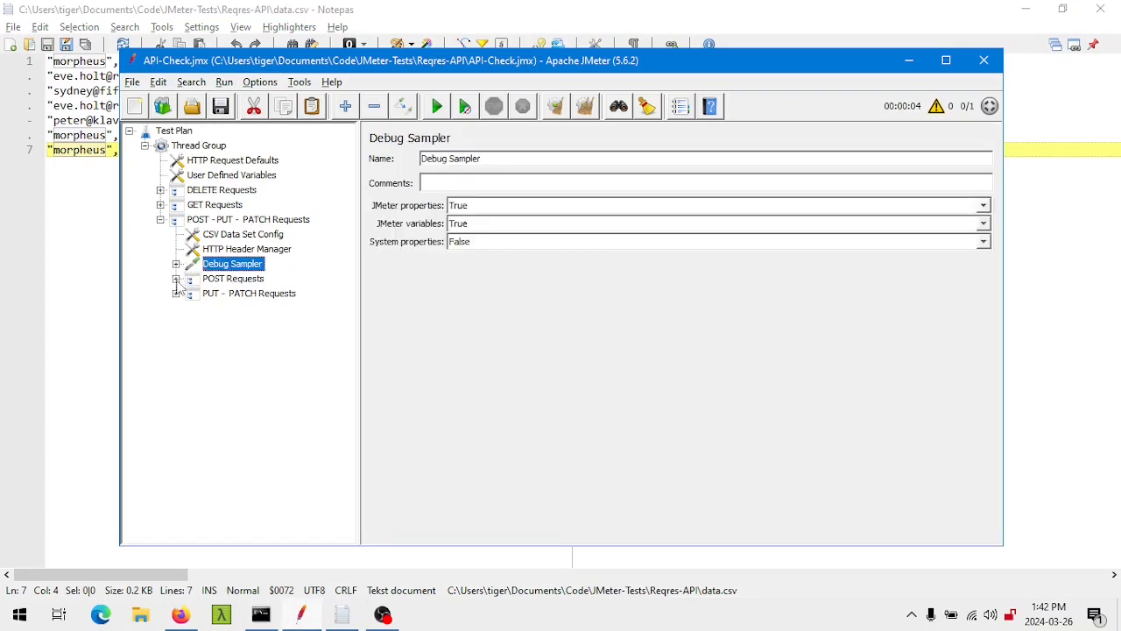
{"action": "left_click", "coordinate": [175, 279]}
{"action": "left_click", "coordinate": [270, 369]}
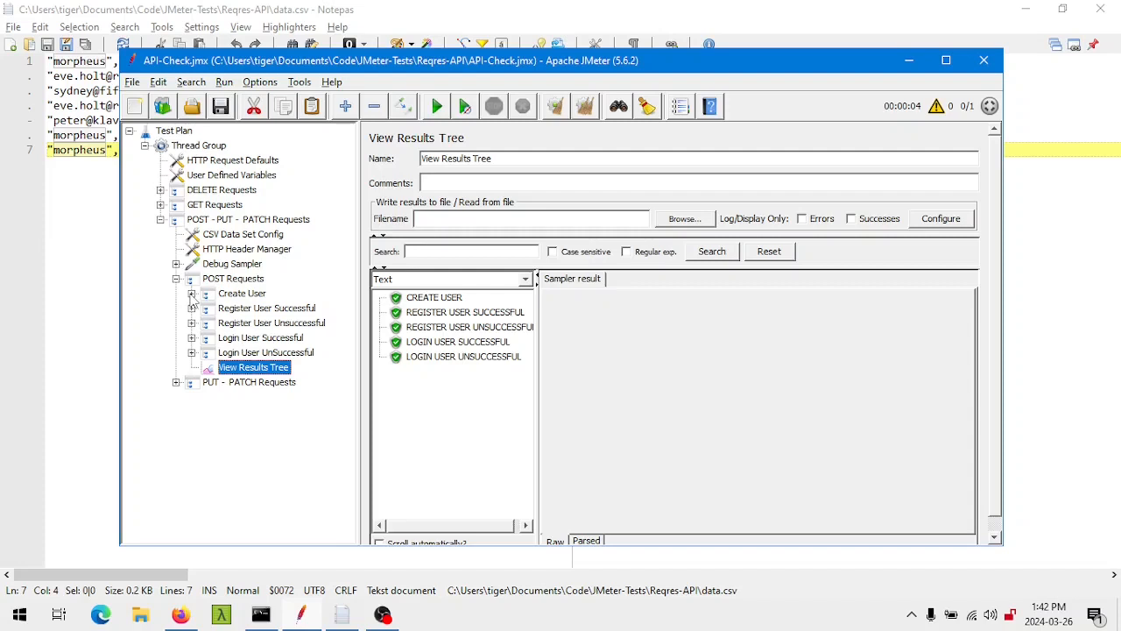
{"action": "left_click", "coordinate": [191, 293]}
{"action": "left_click", "coordinate": [206, 308]}
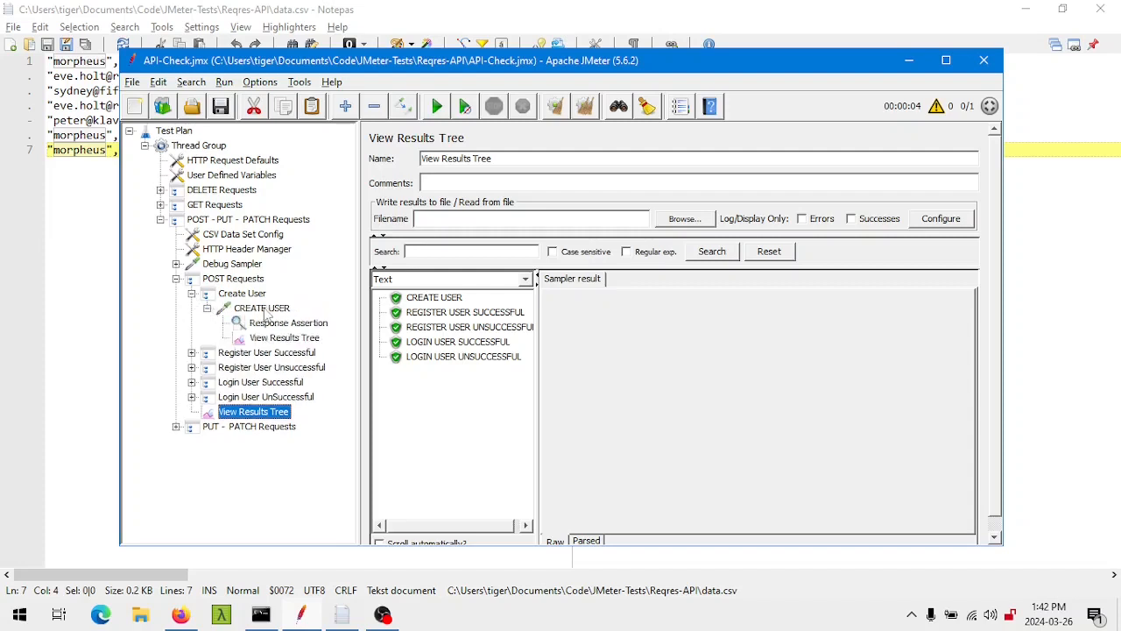
{"action": "left_click", "coordinate": [284, 337]}
{"action": "left_click", "coordinate": [442, 304]}
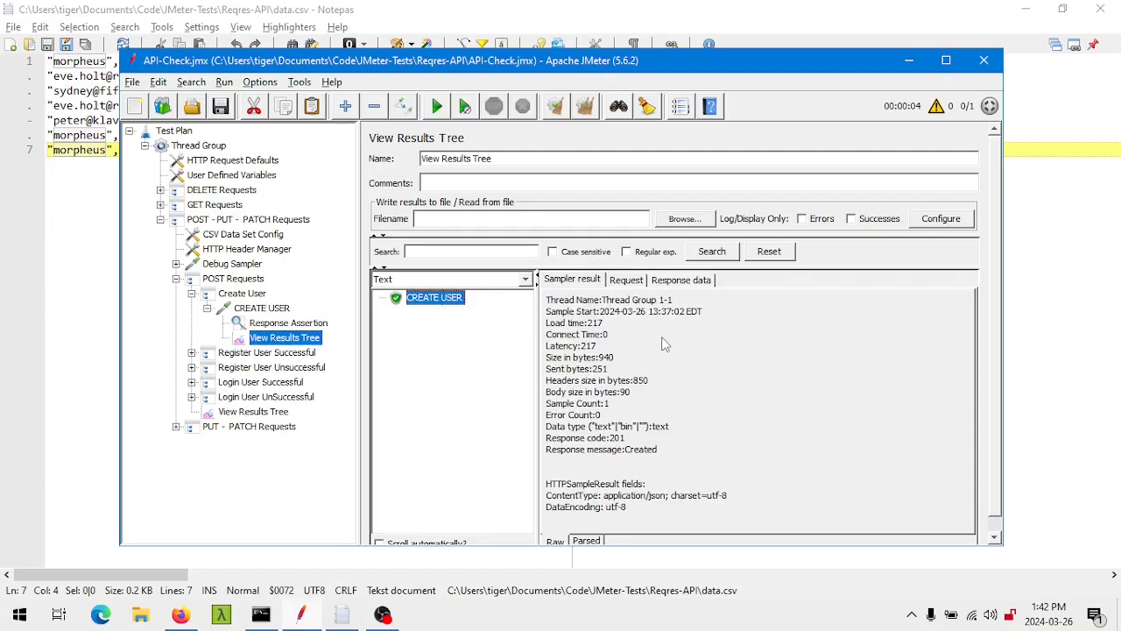
Step: Expand PUT - PATCH Requests and view the PUT UPDATE USER and PATCH UPDATE USER sampler results
{"action": "left_click", "coordinate": [176, 427]}
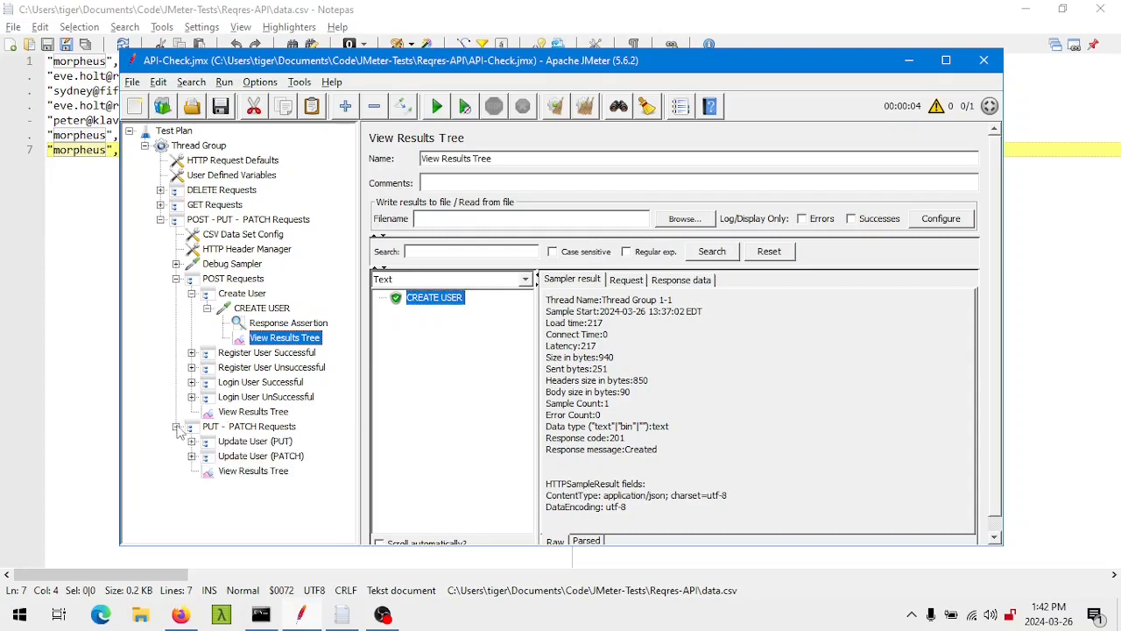
{"action": "left_click", "coordinate": [268, 472]}
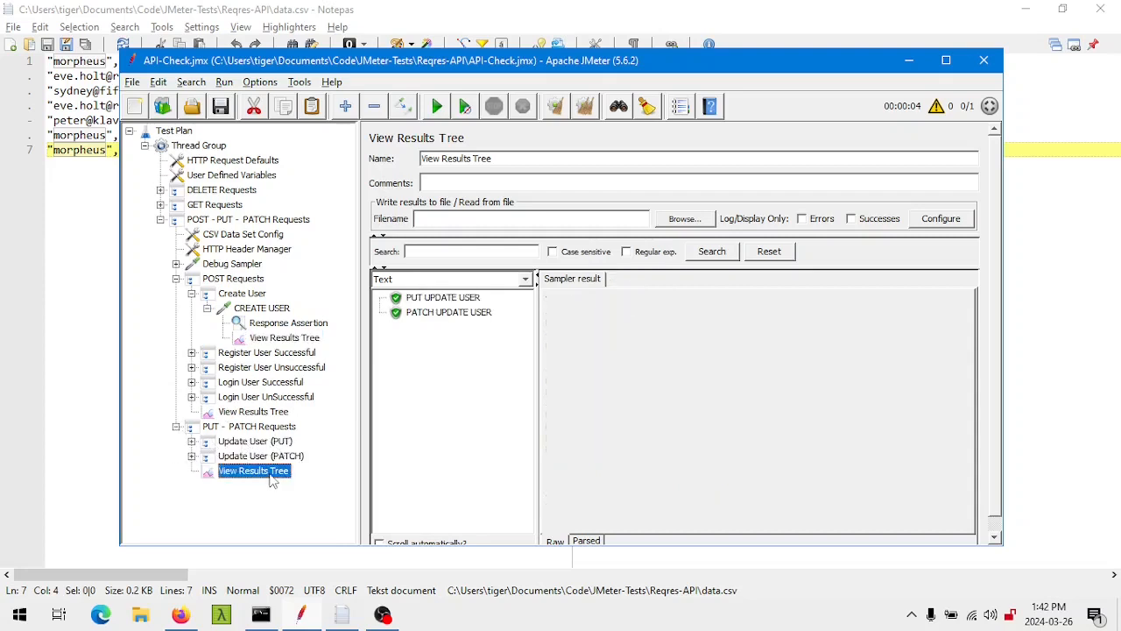
{"action": "left_click", "coordinate": [467, 299]}
{"action": "left_click", "coordinate": [469, 315]}
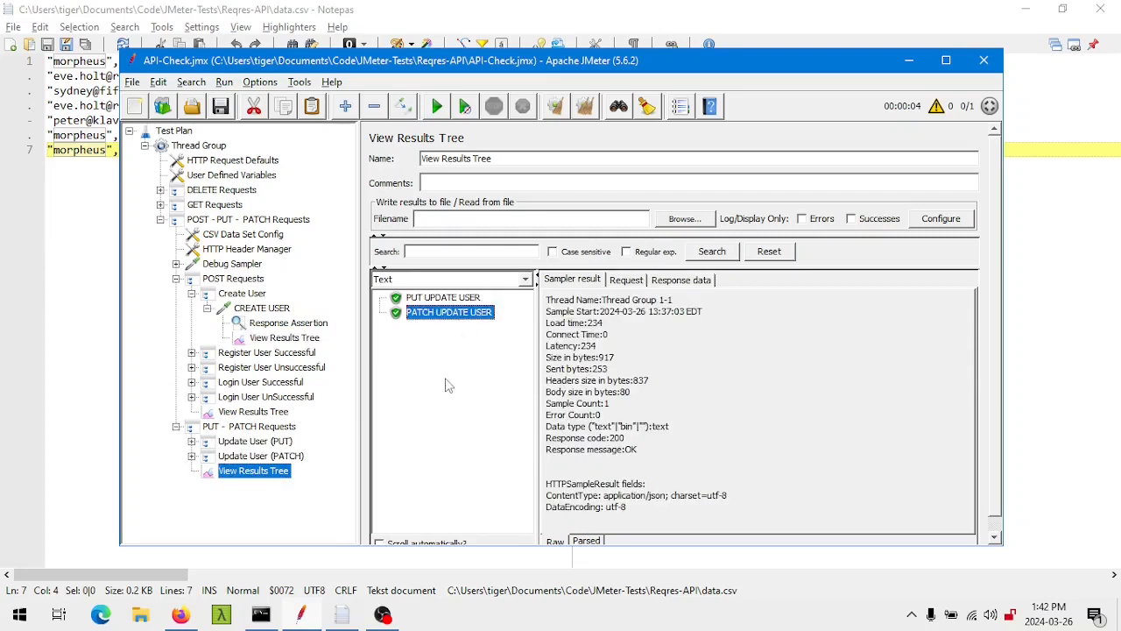
Step: Collapse the Thread Group and review its number of threads, ramp-up period and loop count
{"action": "left_click", "coordinate": [144, 145]}
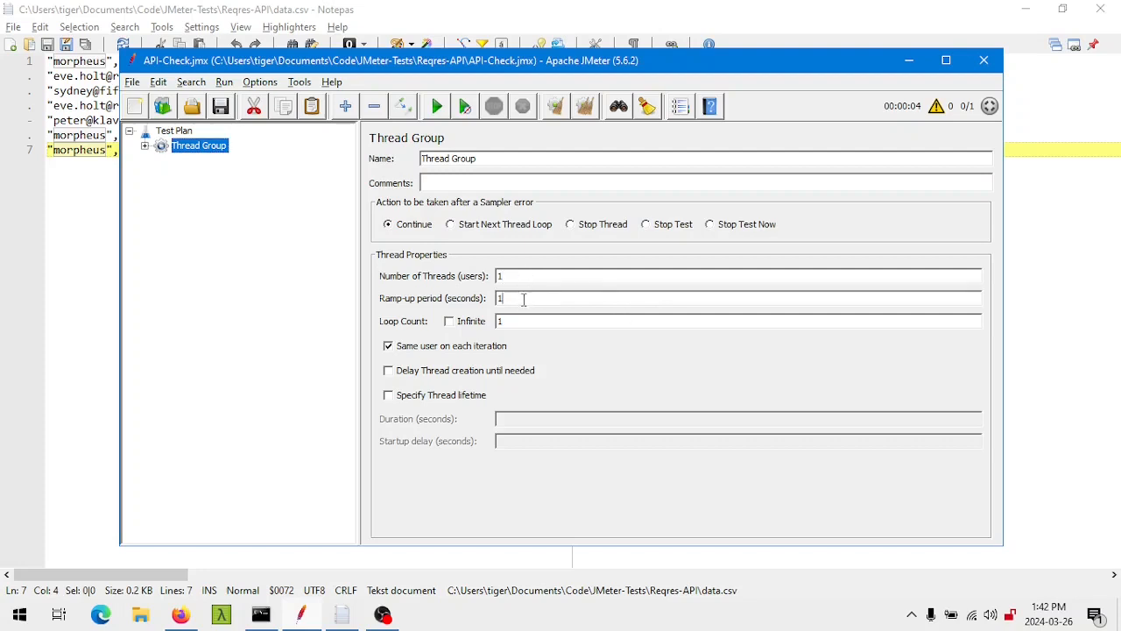
{"action": "left_click", "coordinate": [527, 276]}
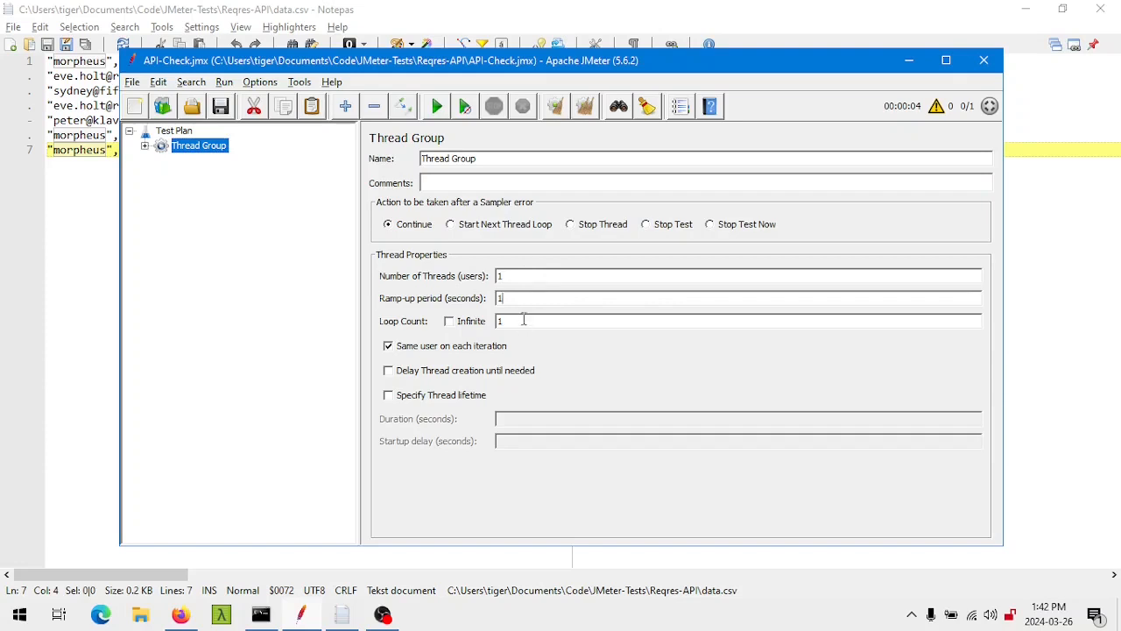